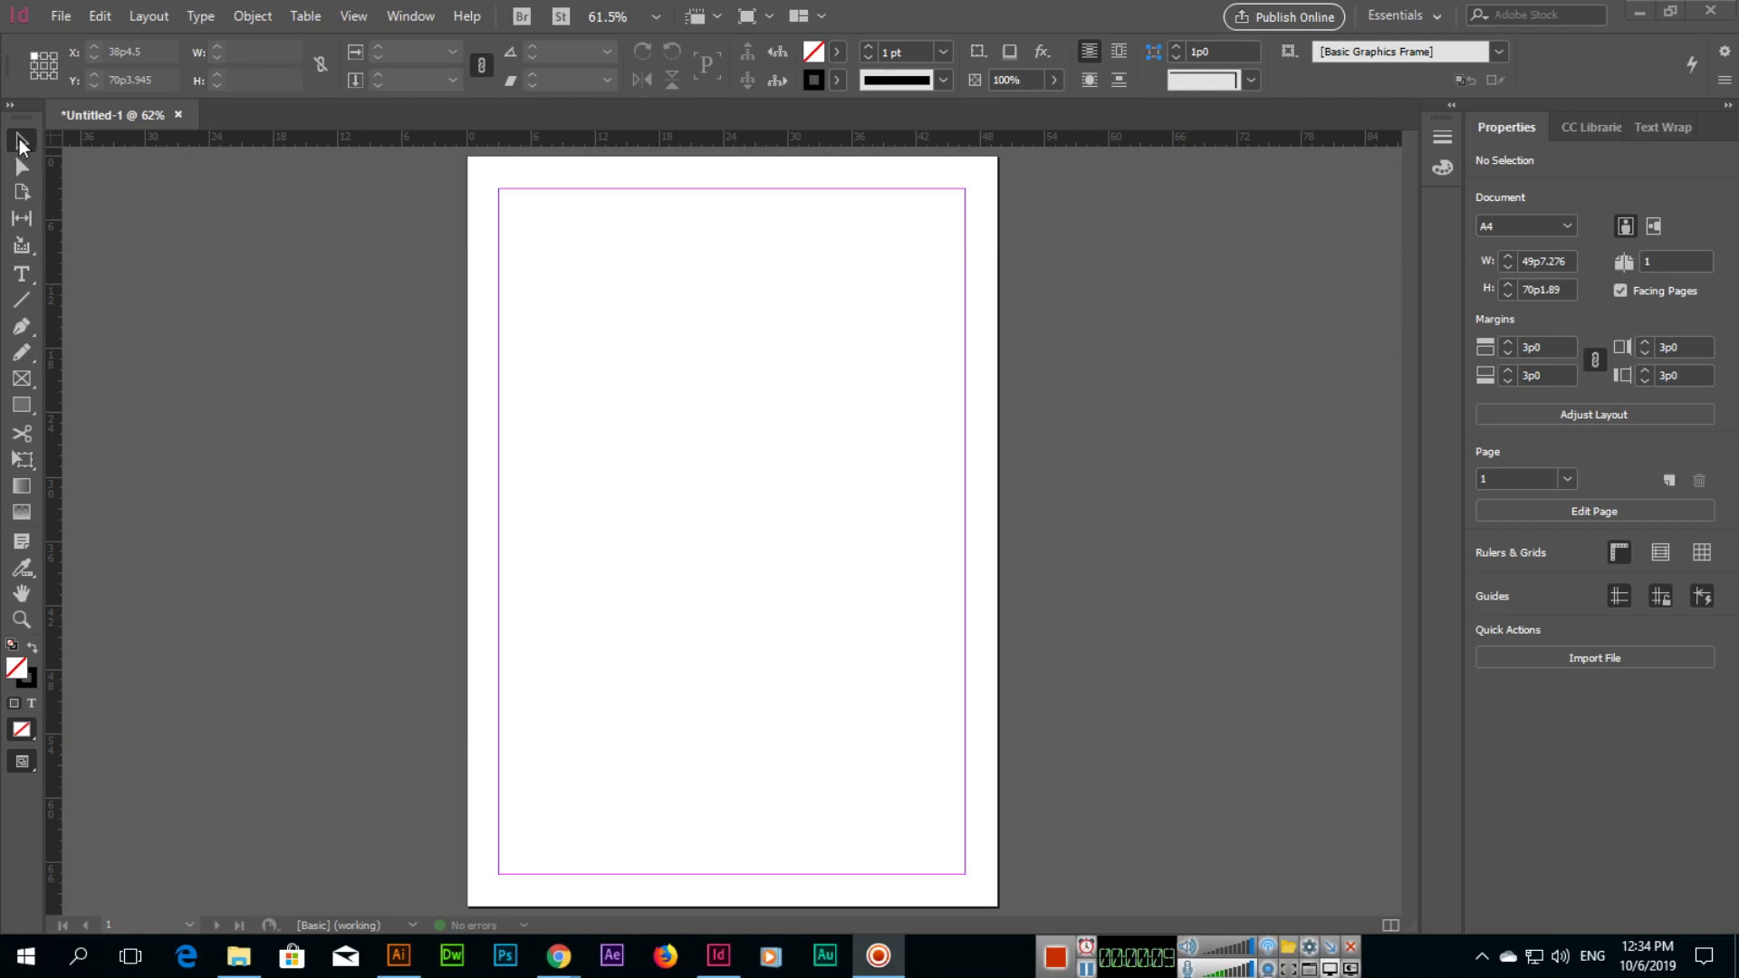
# Place the pink rose image with File > Place and drag its frame left so it overhangs the page edge.
pyautogui.click(61, 17)
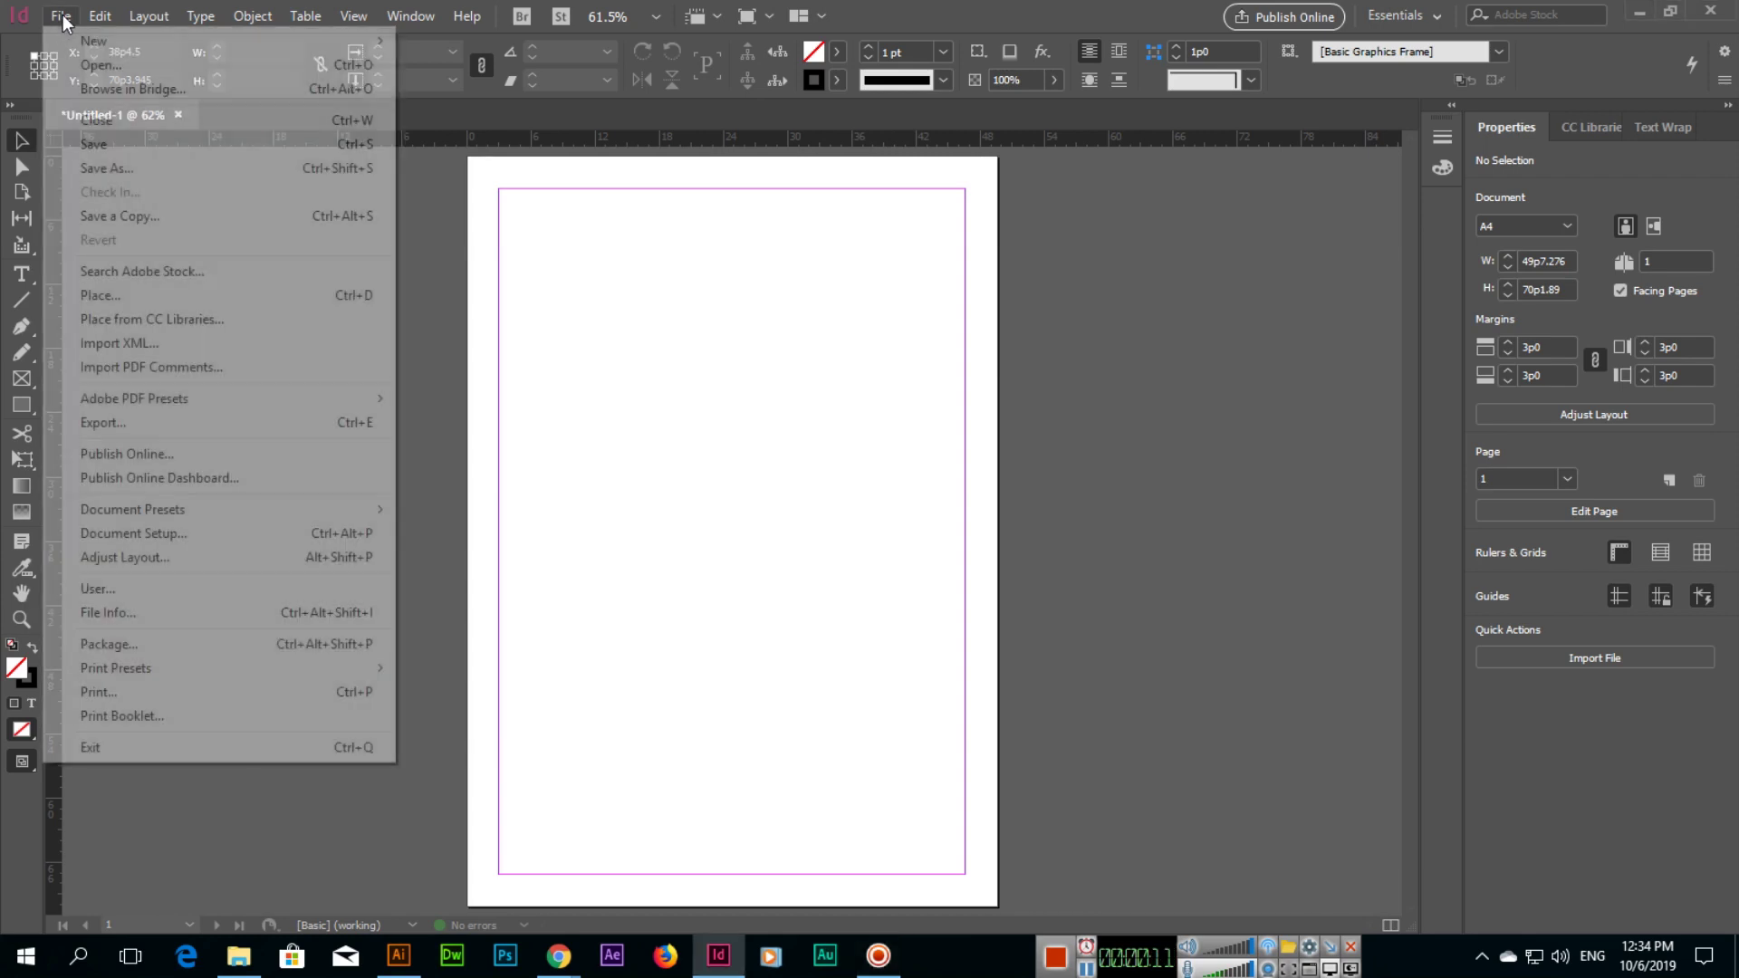
pyautogui.click(116, 303)
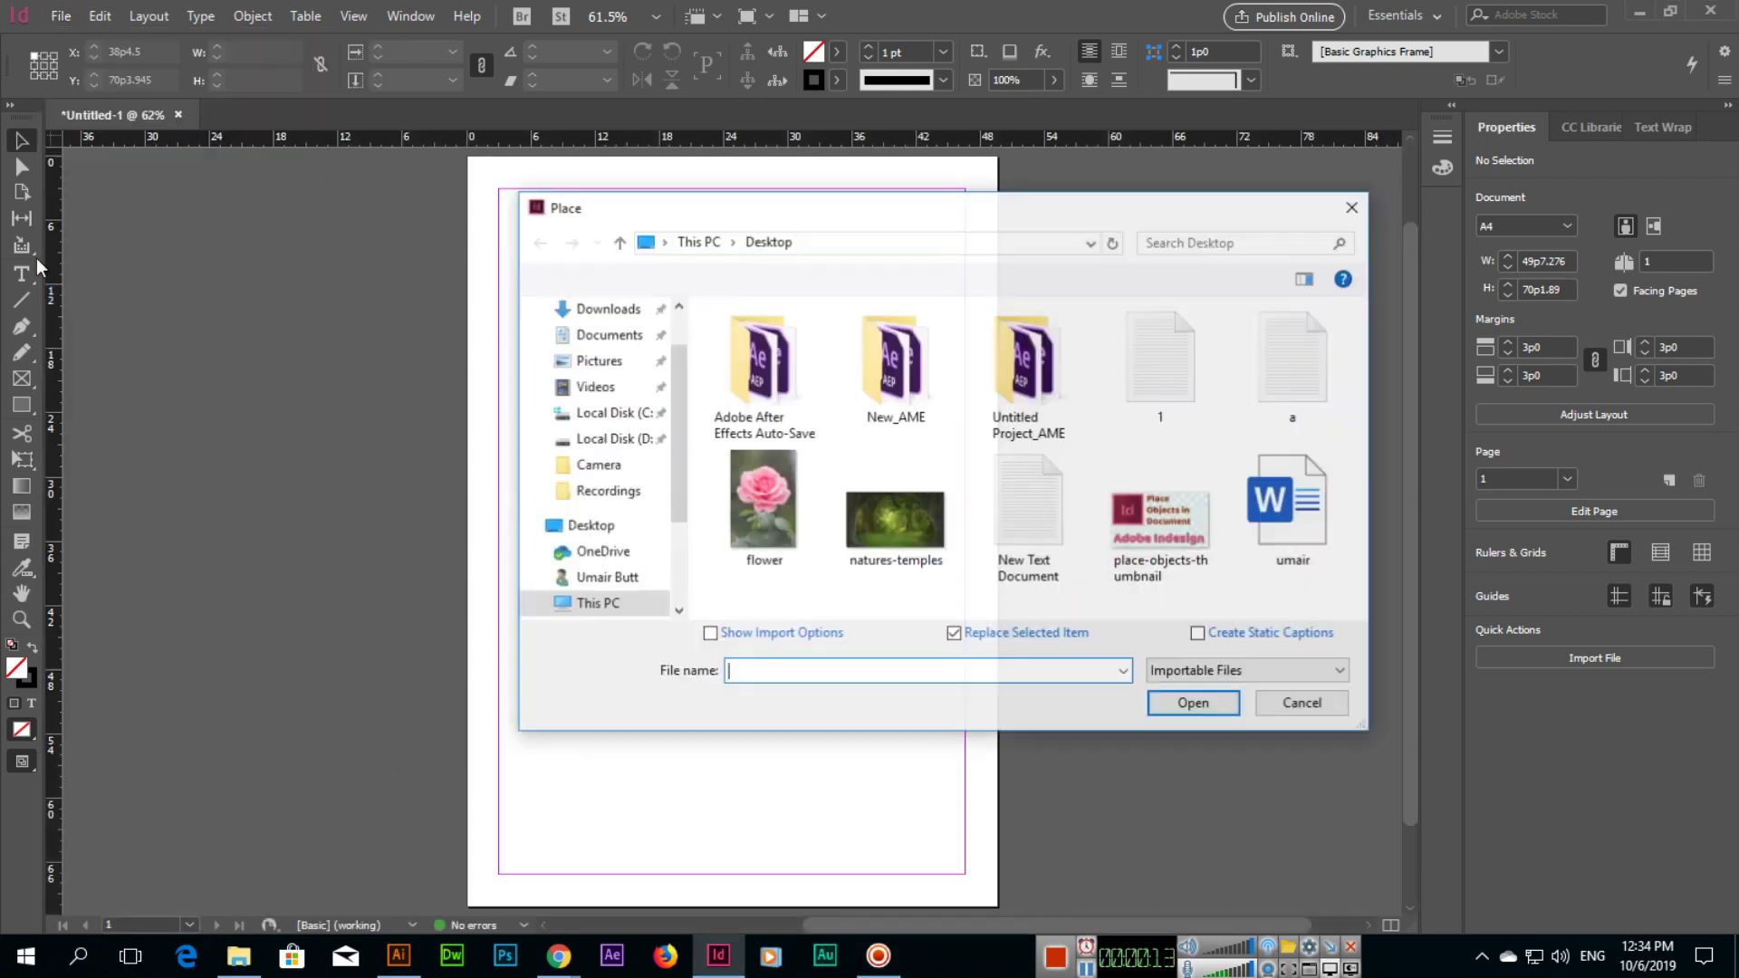
pyautogui.doubleClick(759, 516)
pyautogui.click(549, 301)
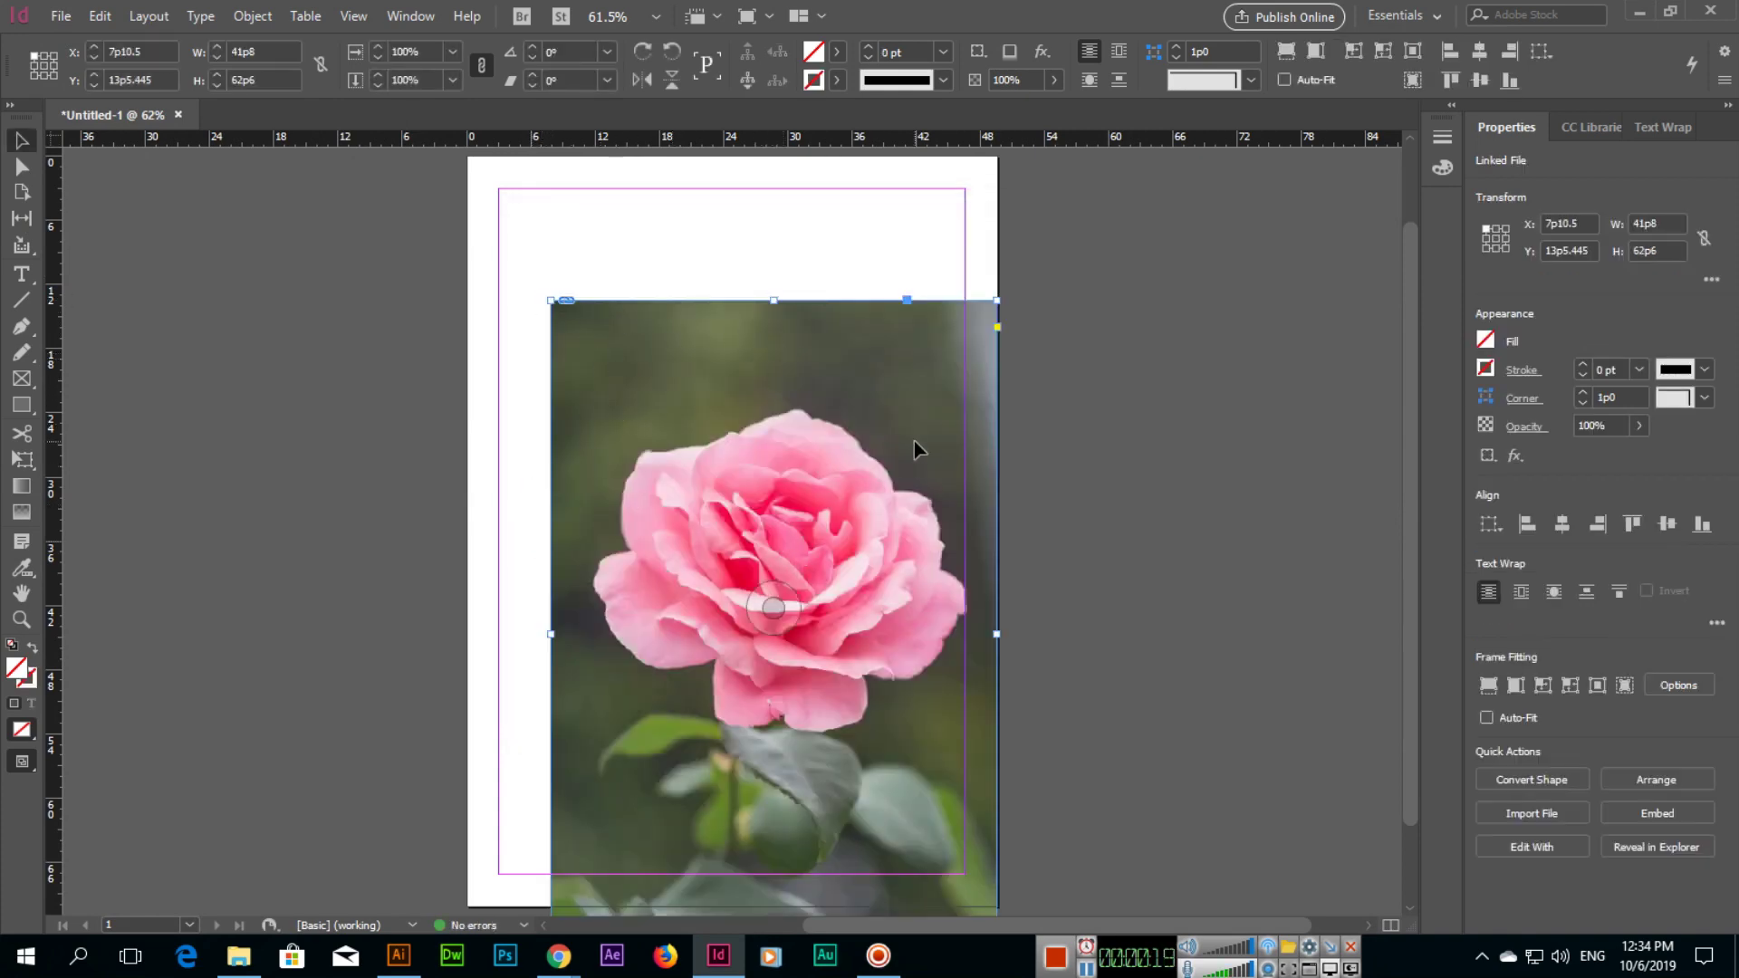
pyautogui.moveTo(856, 444); pyautogui.dragTo(438, 353)
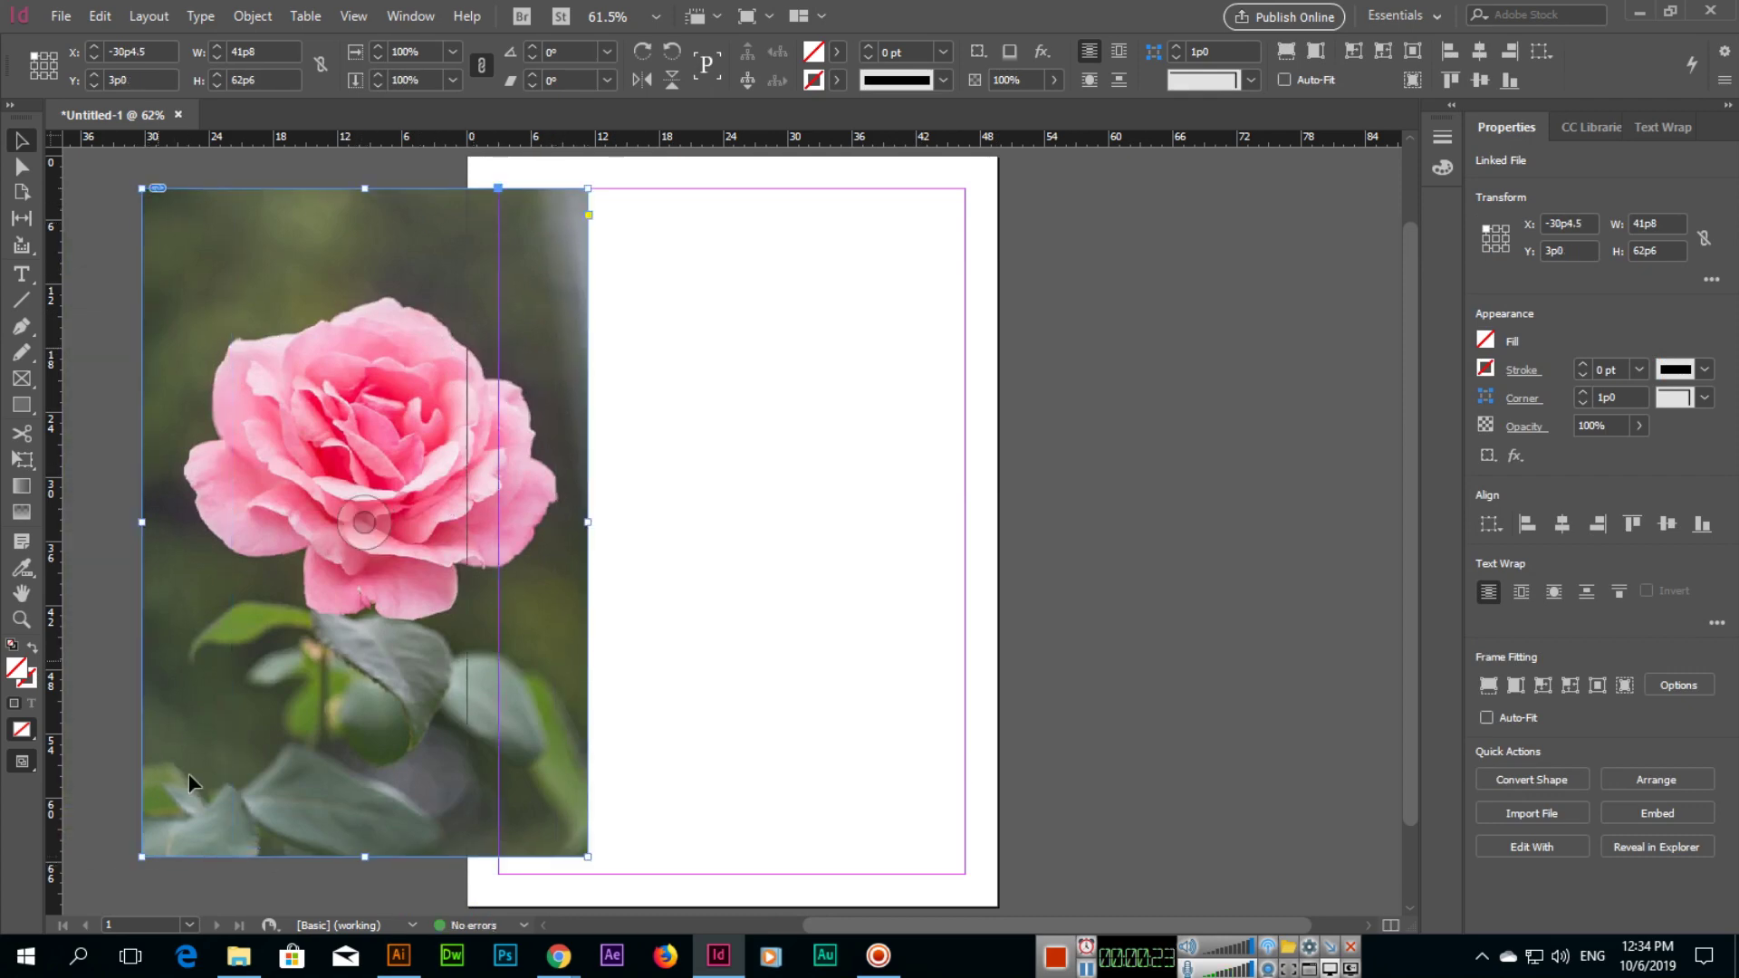
# Import the Word document's text and position its frame to the right of the page.
pyautogui.click(60, 15)
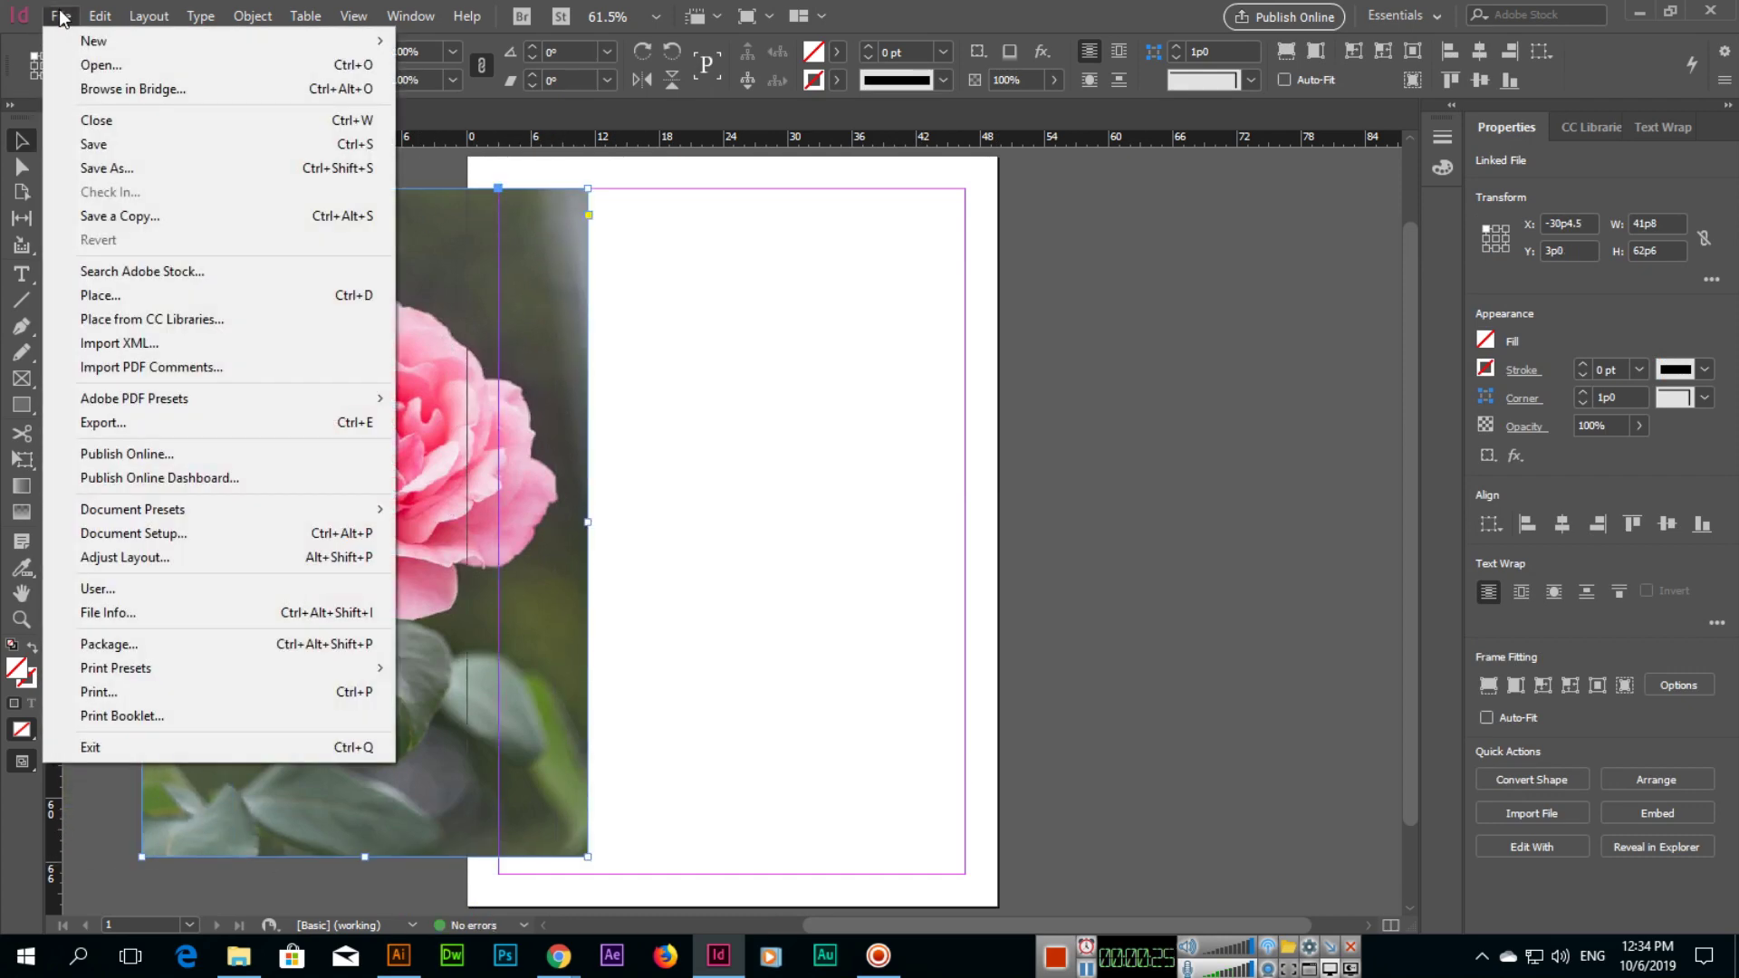
pyautogui.click(180, 296)
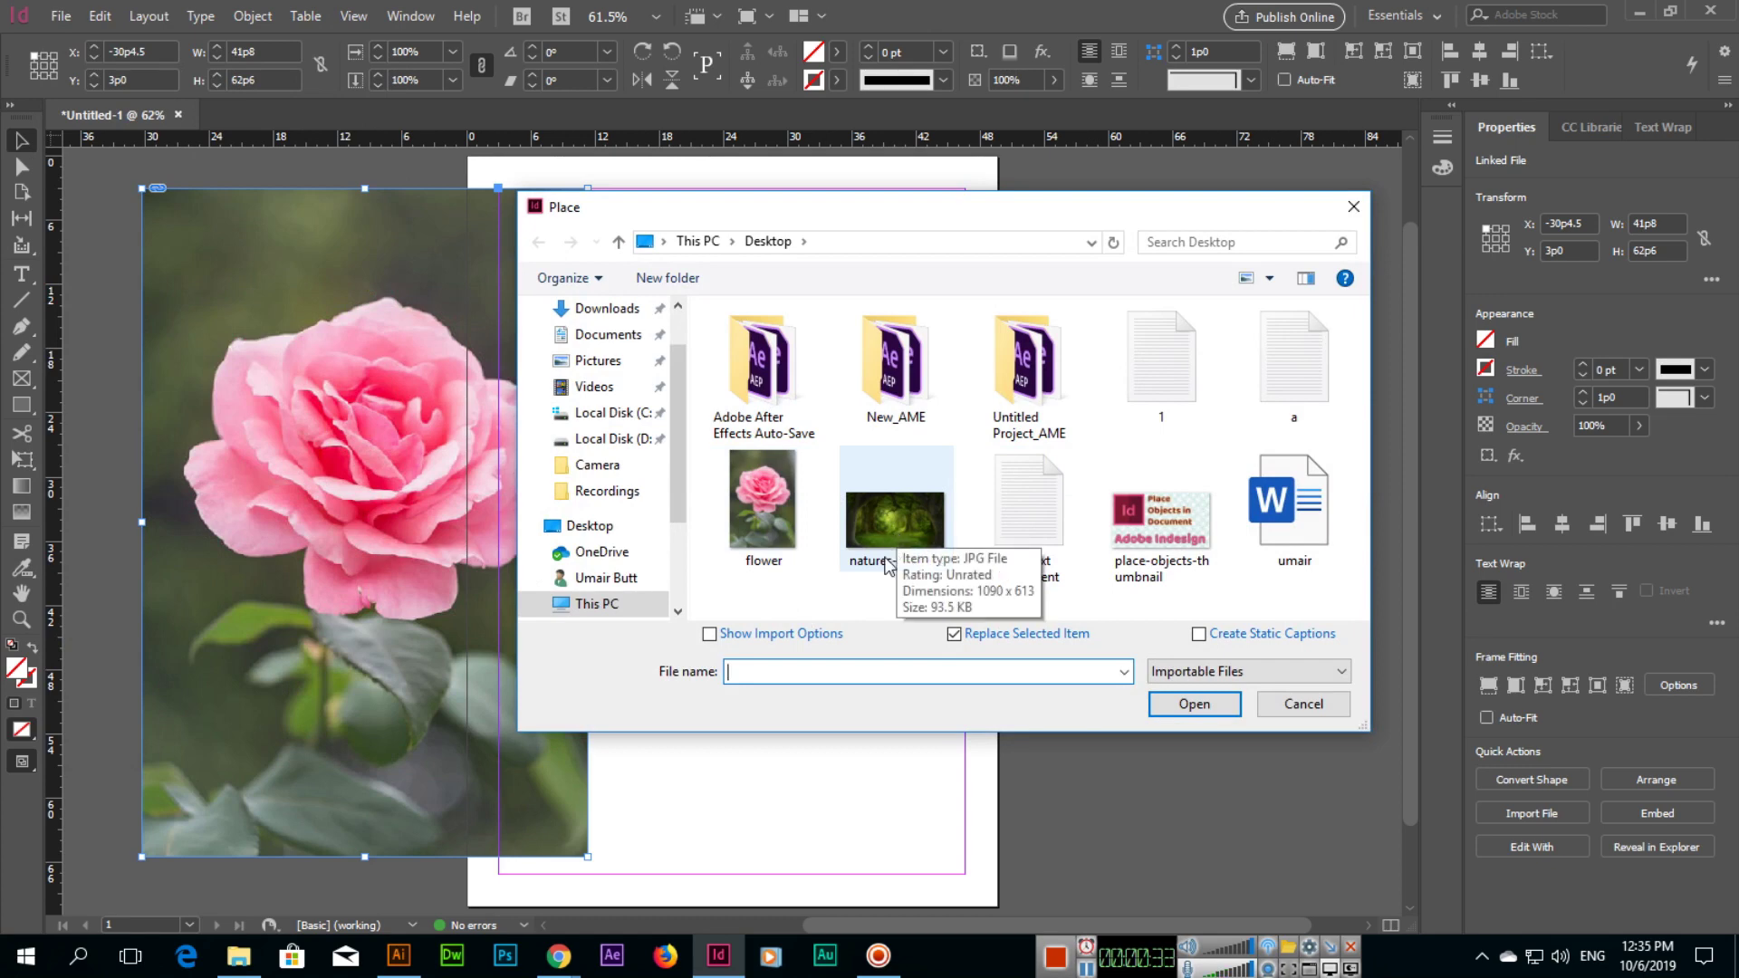
pyautogui.doubleClick(1277, 534)
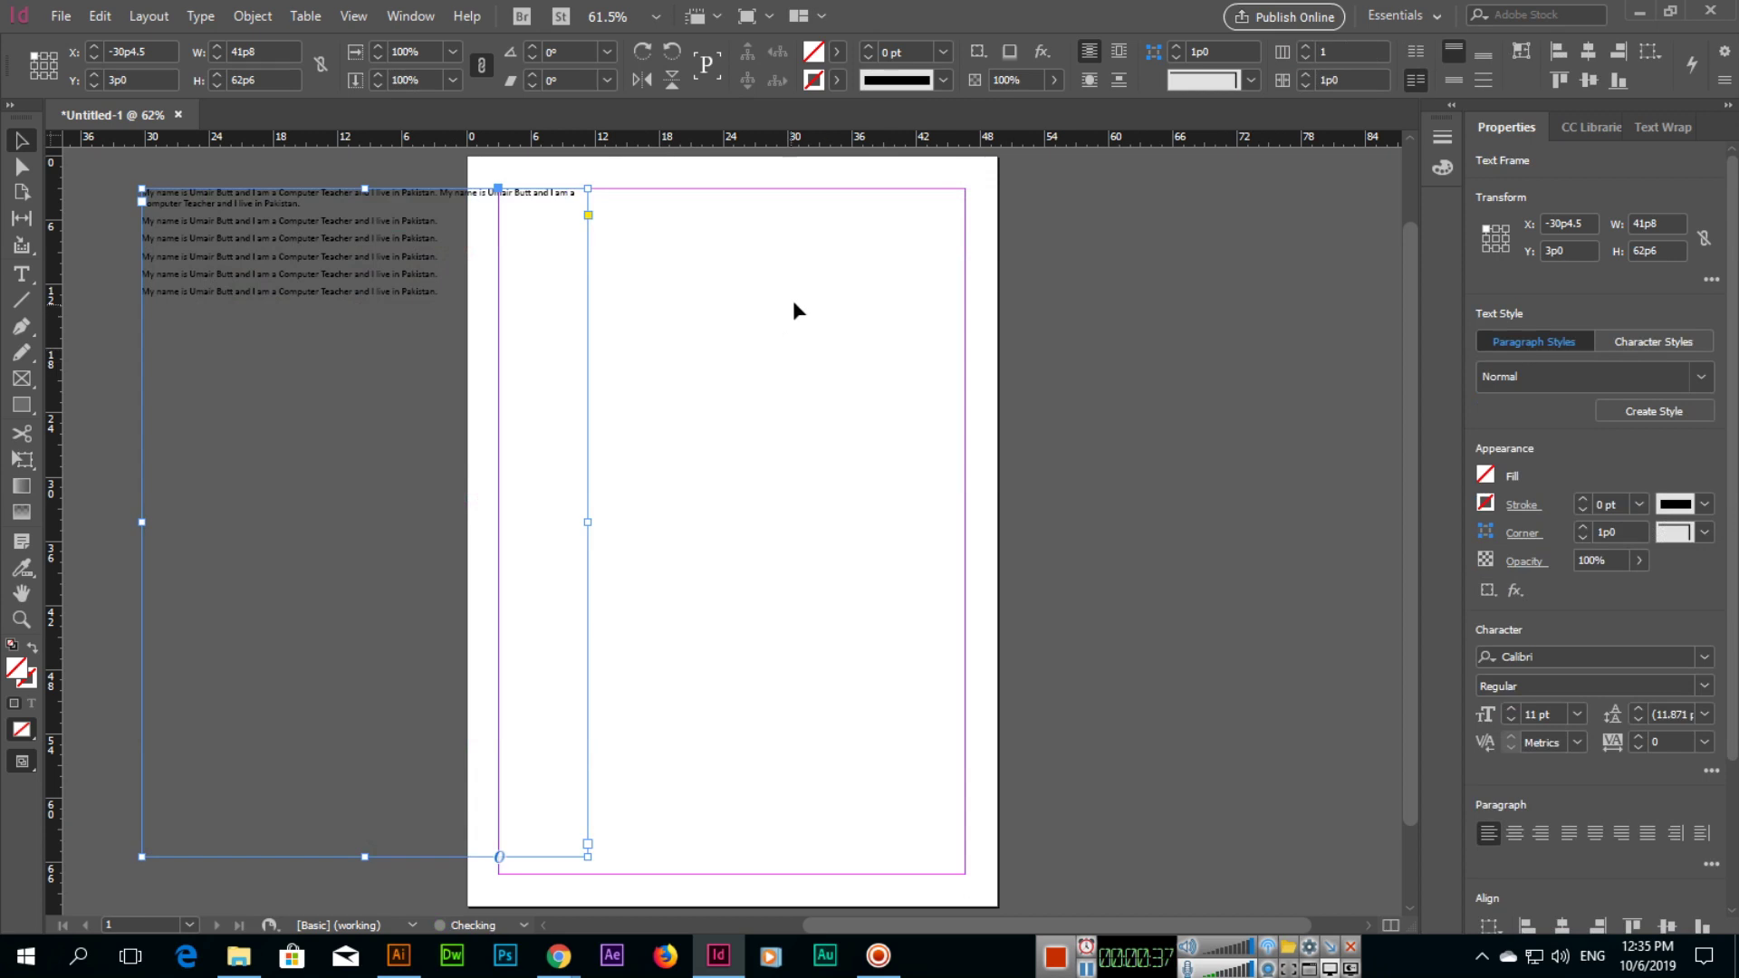
pyautogui.hotkey('ctrl', 'z')
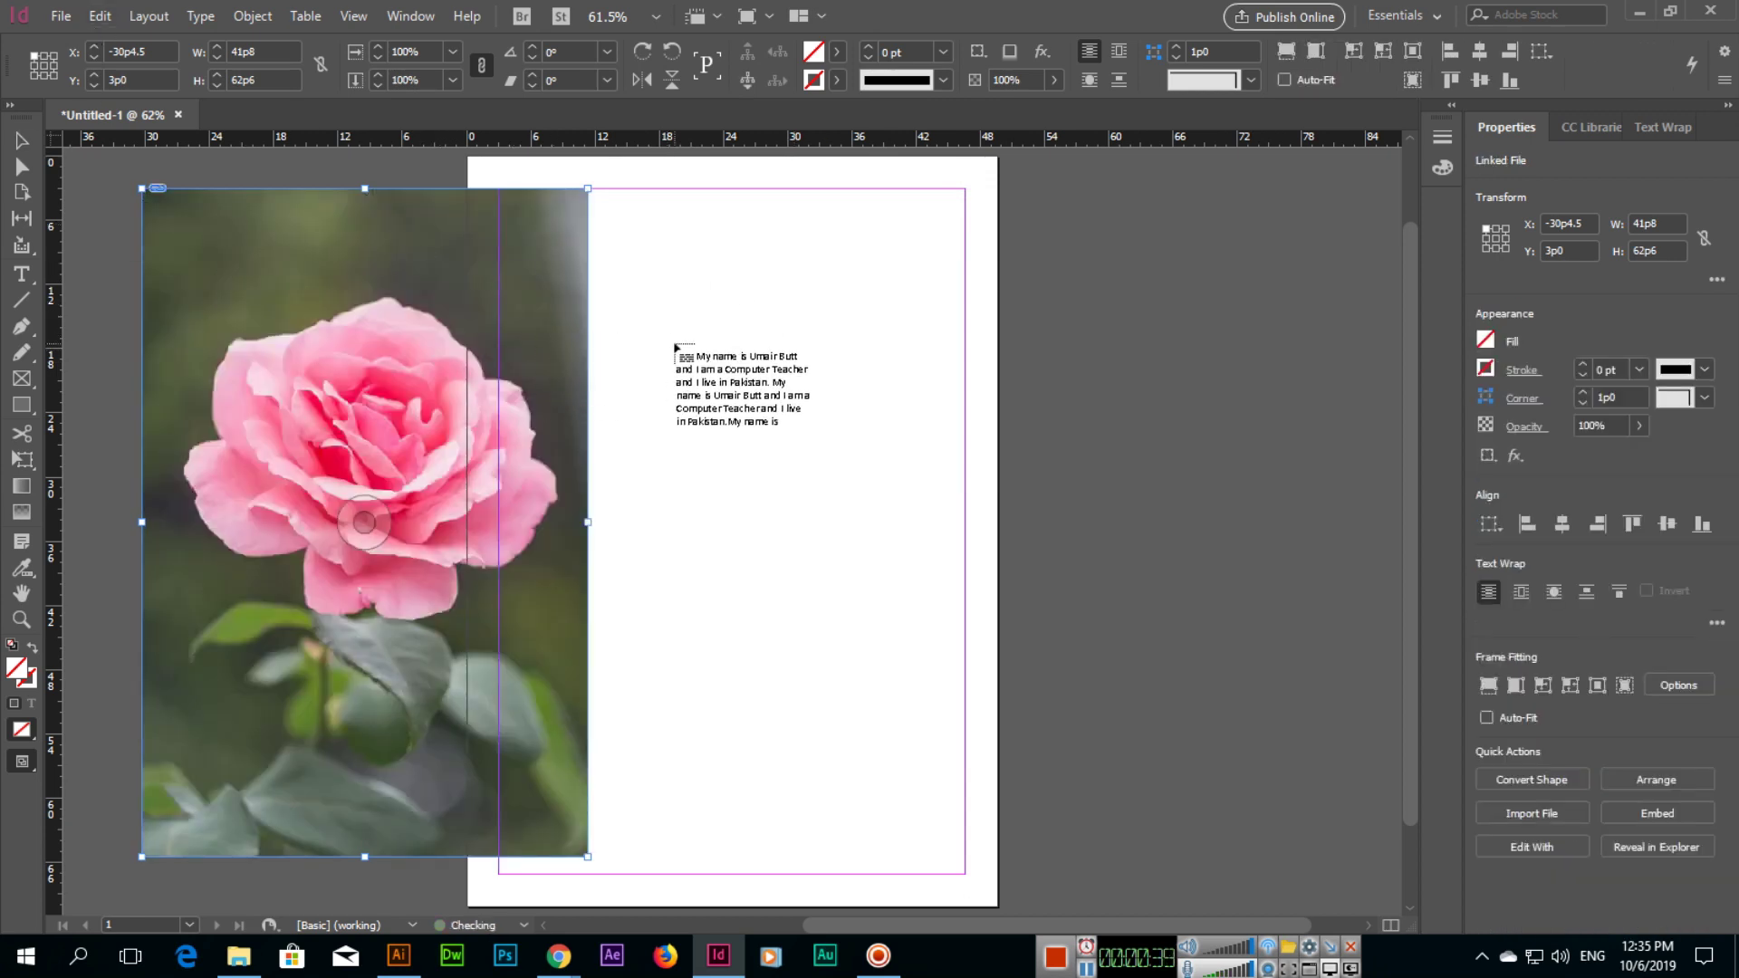
pyautogui.click(681, 339)
pyautogui.moveTo(721, 390); pyautogui.dragTo(946, 311)
# Shift the rose photo left to X -35p0, lower the text frame, and select it.
pyautogui.click(366, 441)
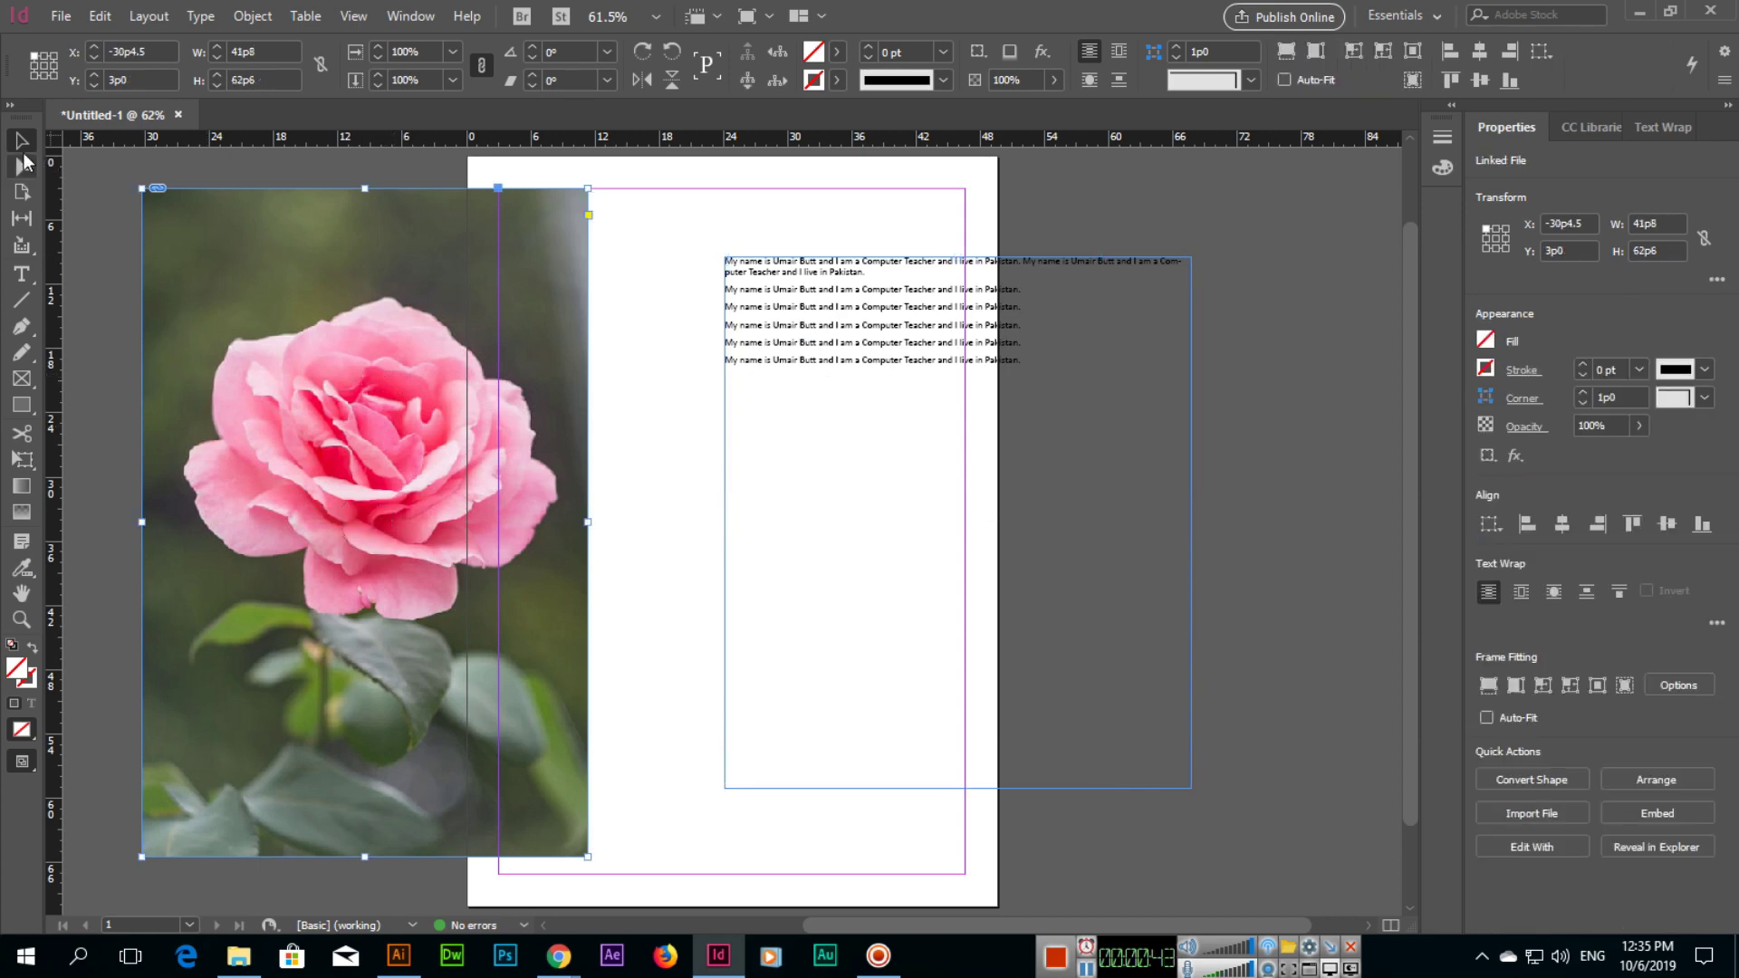
pyautogui.doubleClick(248, 312)
pyautogui.moveTo(249, 311); pyautogui.dragTo(248, 316)
pyautogui.moveTo(788, 338); pyautogui.dragTo(788, 387)
pyautogui.click(307, 331)
pyautogui.doubleClick(404, 384)
pyautogui.moveTo(404, 384); pyautogui.dragTo(362, 355)
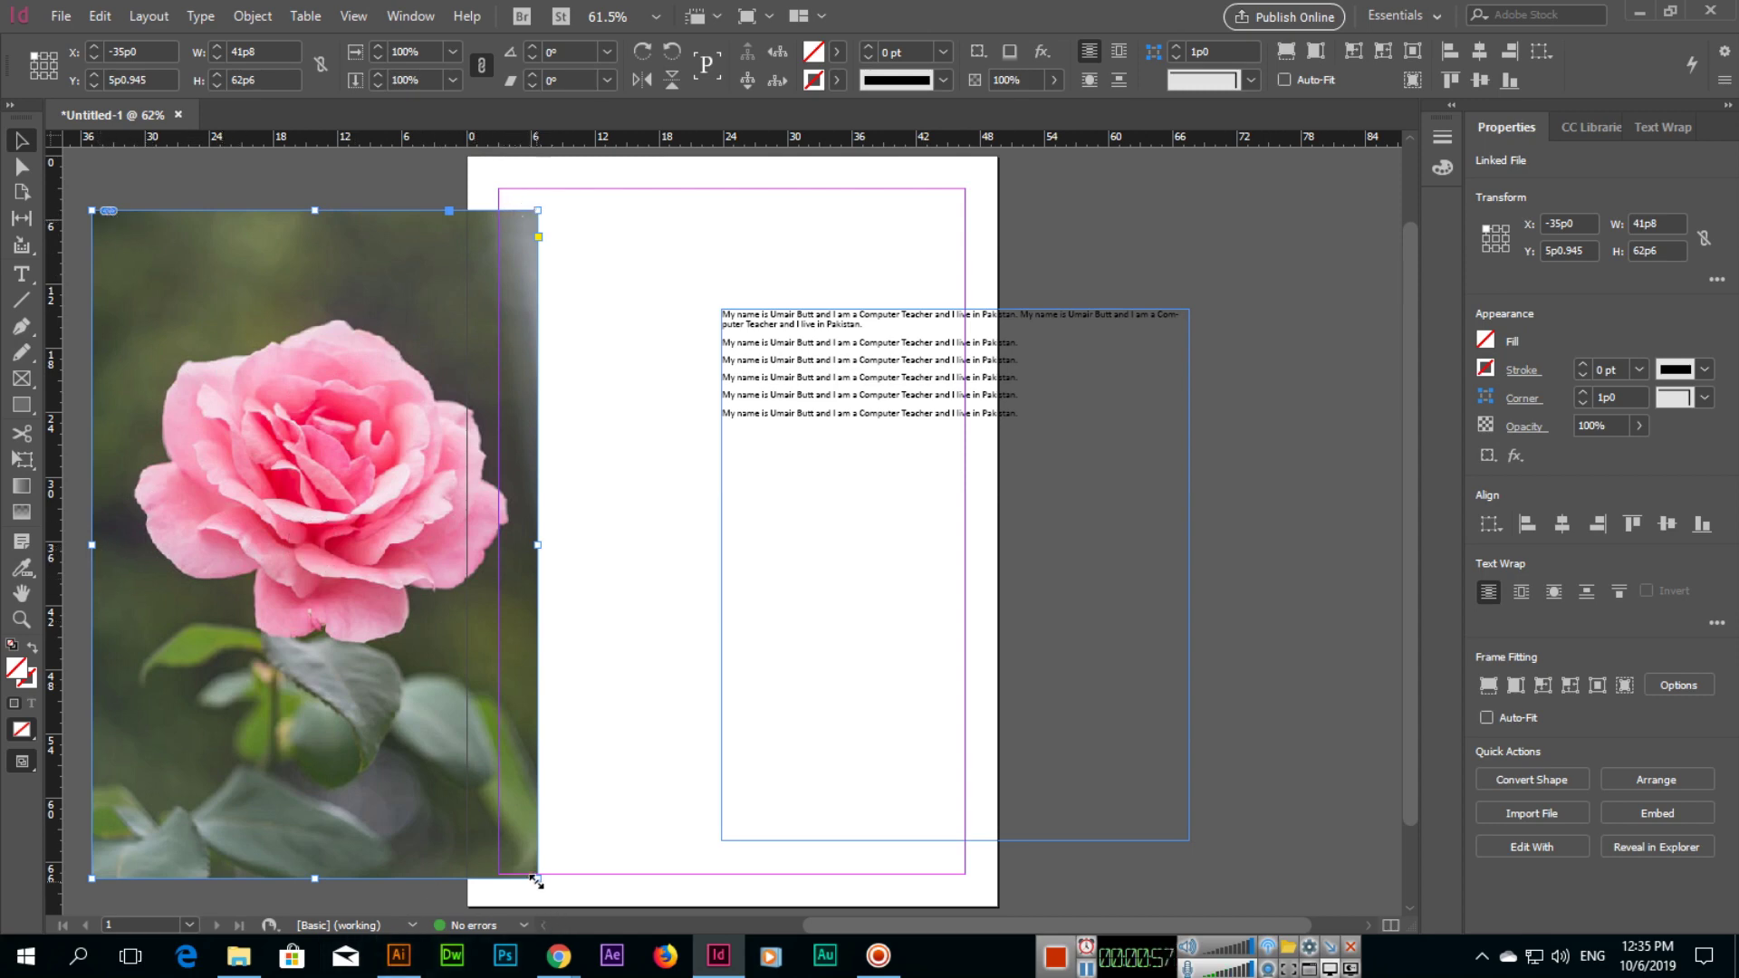
pyautogui.click(896, 400)
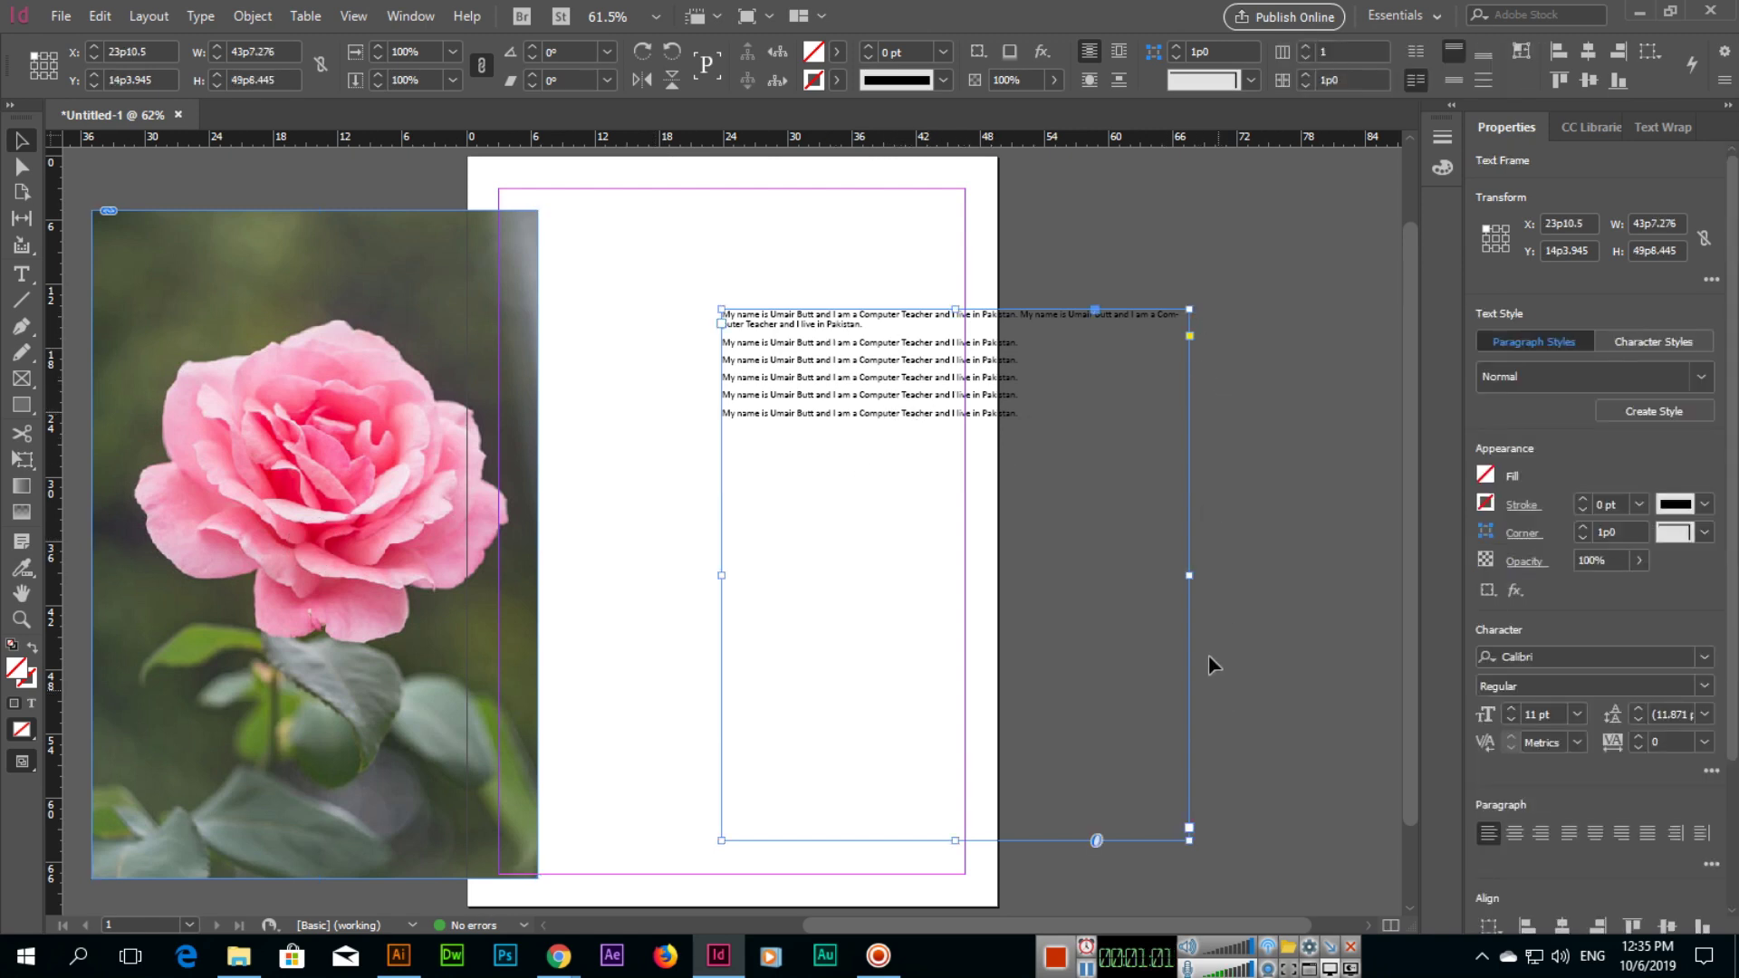
# Delete the text frame and crop the rose to 21p7.724 by 32p5.587 at X 7p0, Y 7p6.413.
pyautogui.press('Delete')
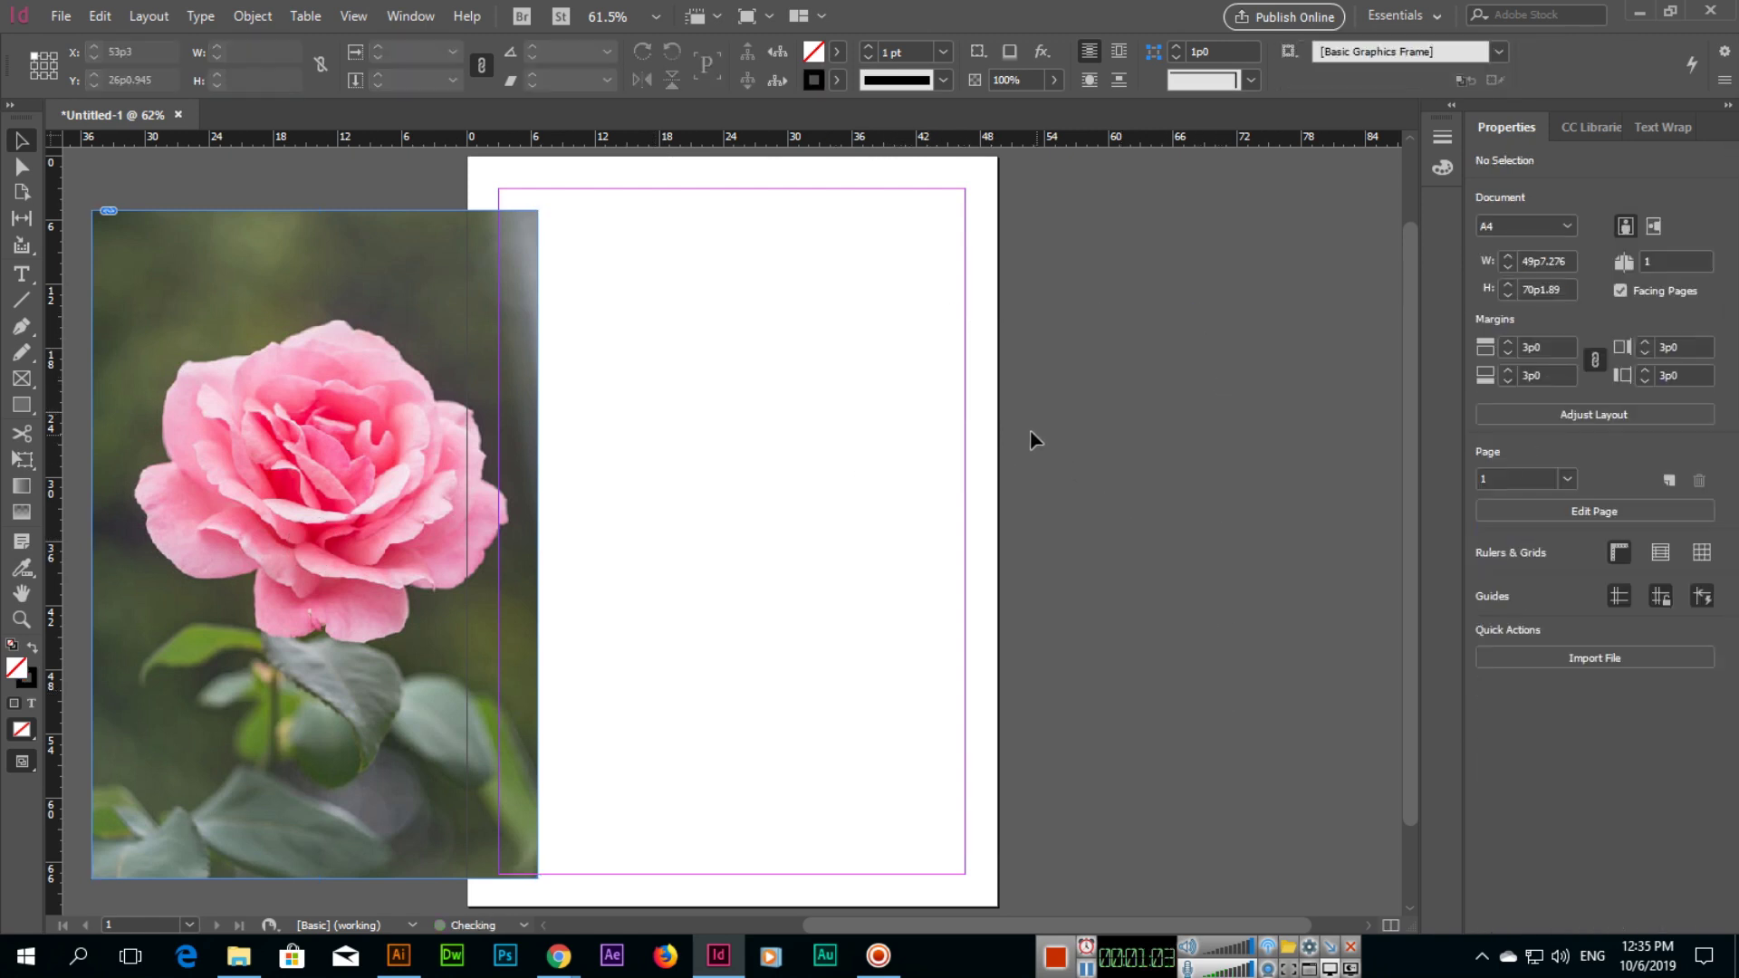
pyautogui.moveTo(390, 367); pyautogui.dragTo(775, 405)
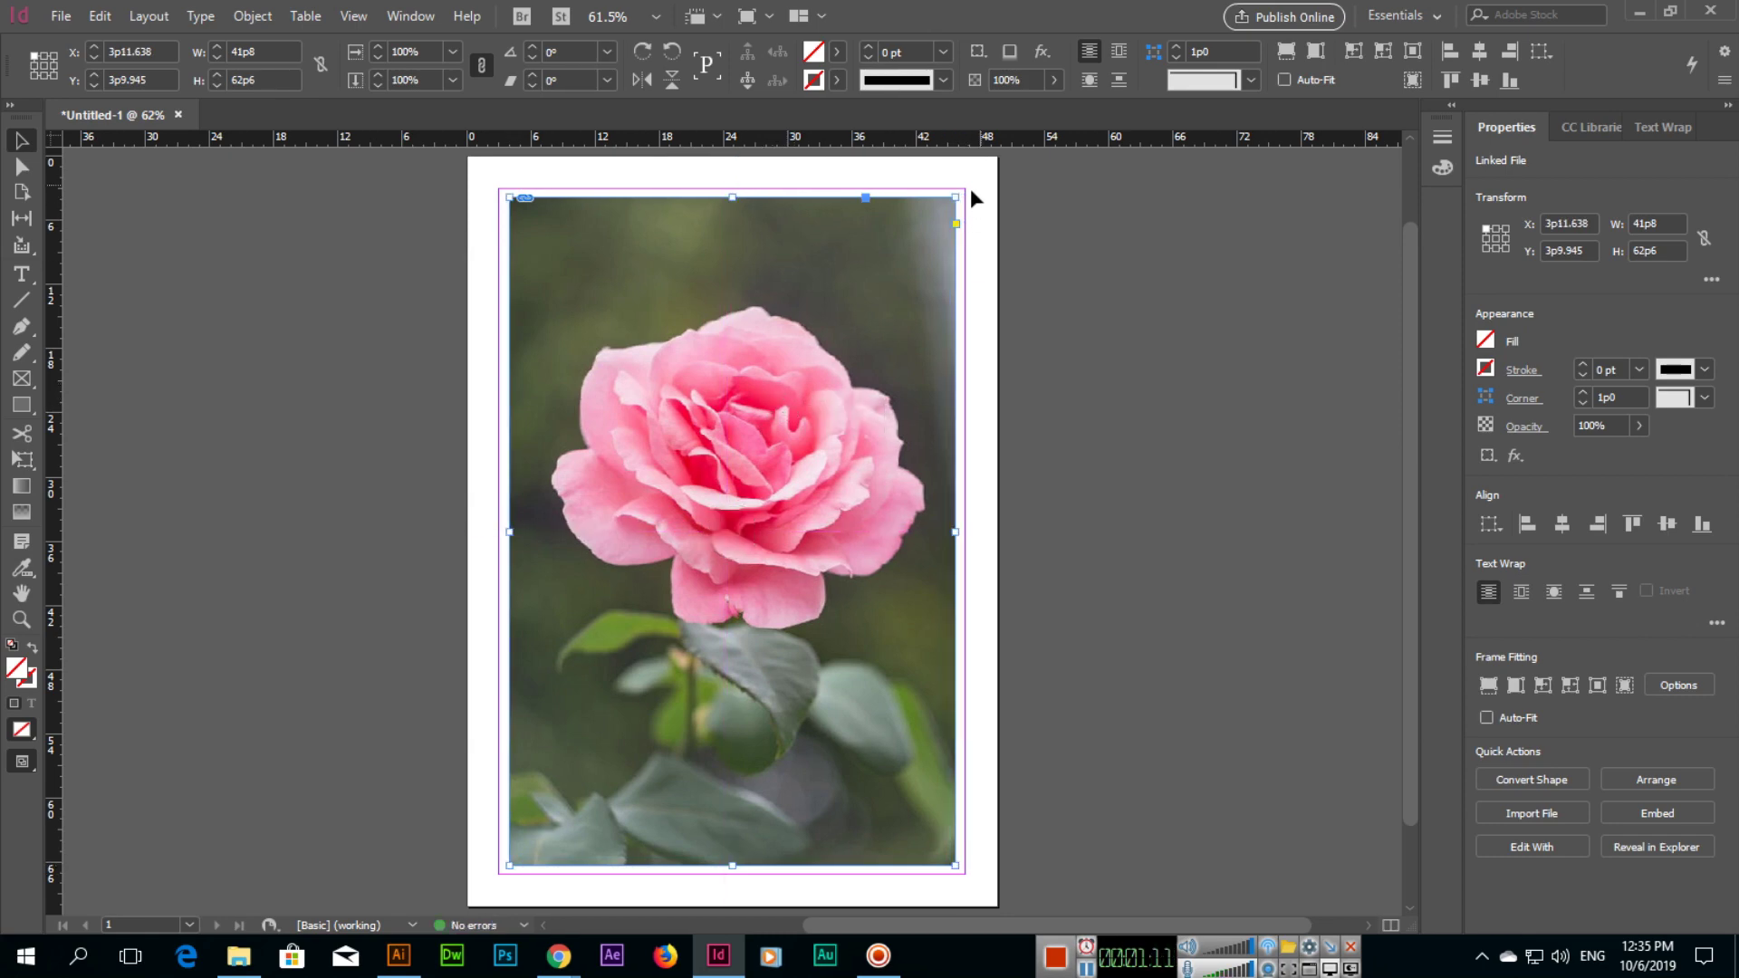
pyautogui.moveTo(958, 198); pyautogui.dragTo(845, 385)
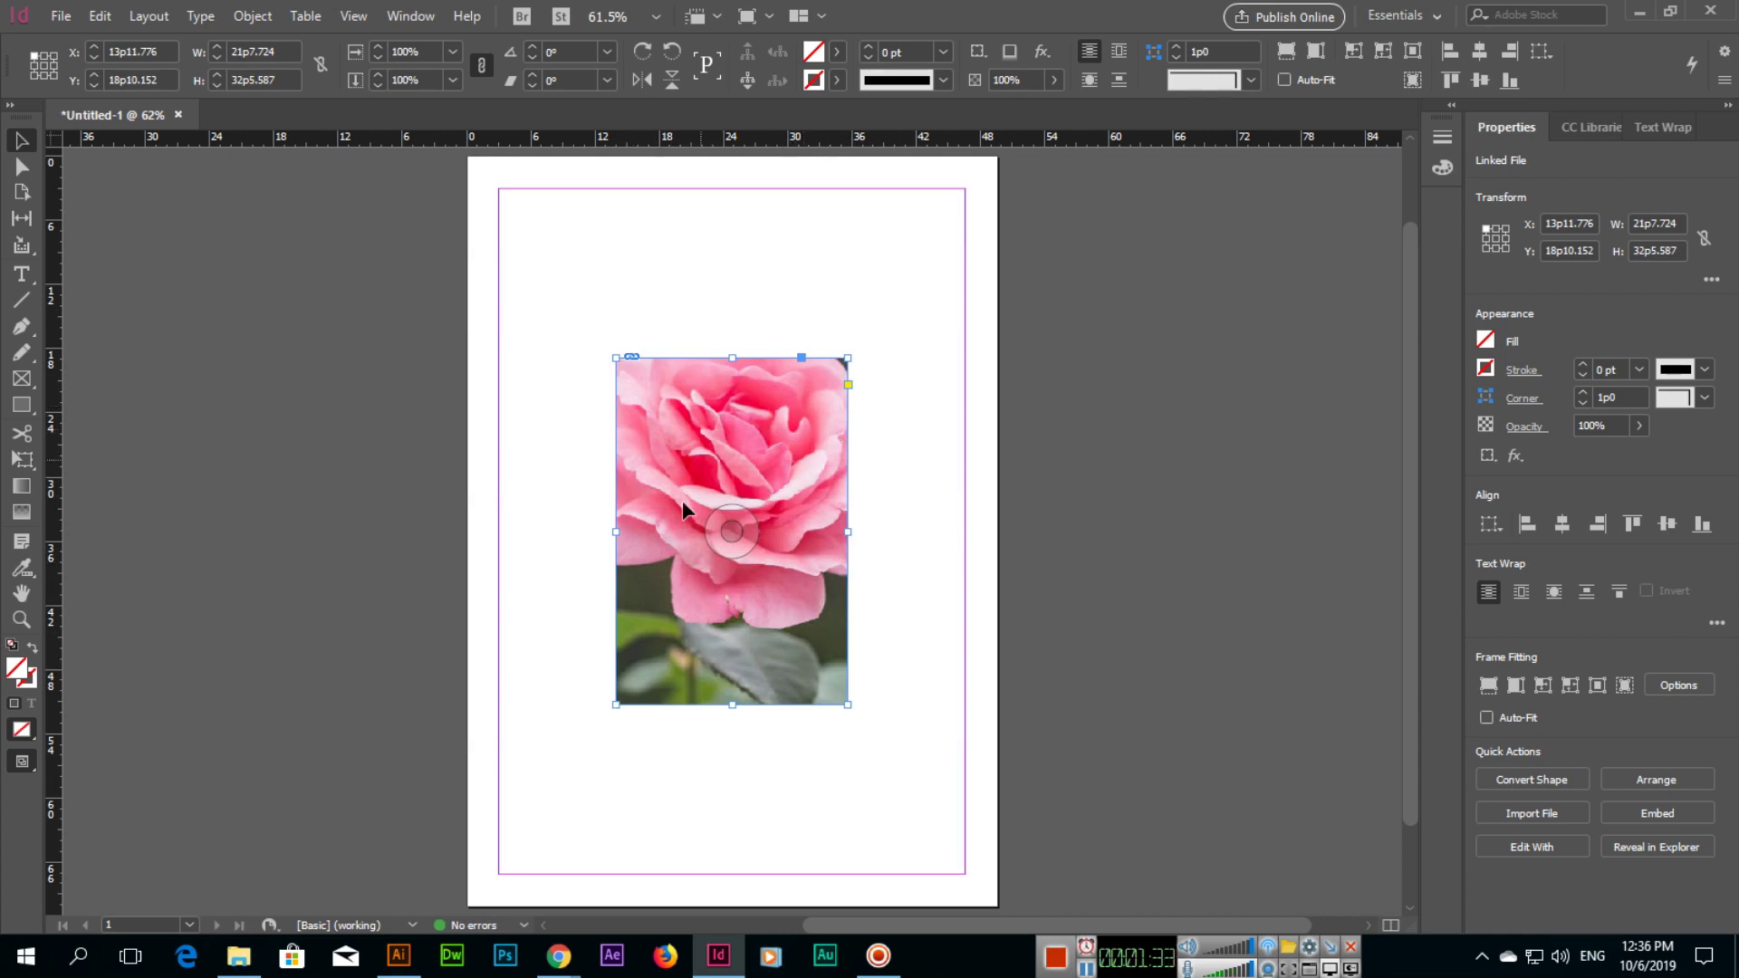
pyautogui.moveTo(753, 409); pyautogui.dragTo(677, 288)
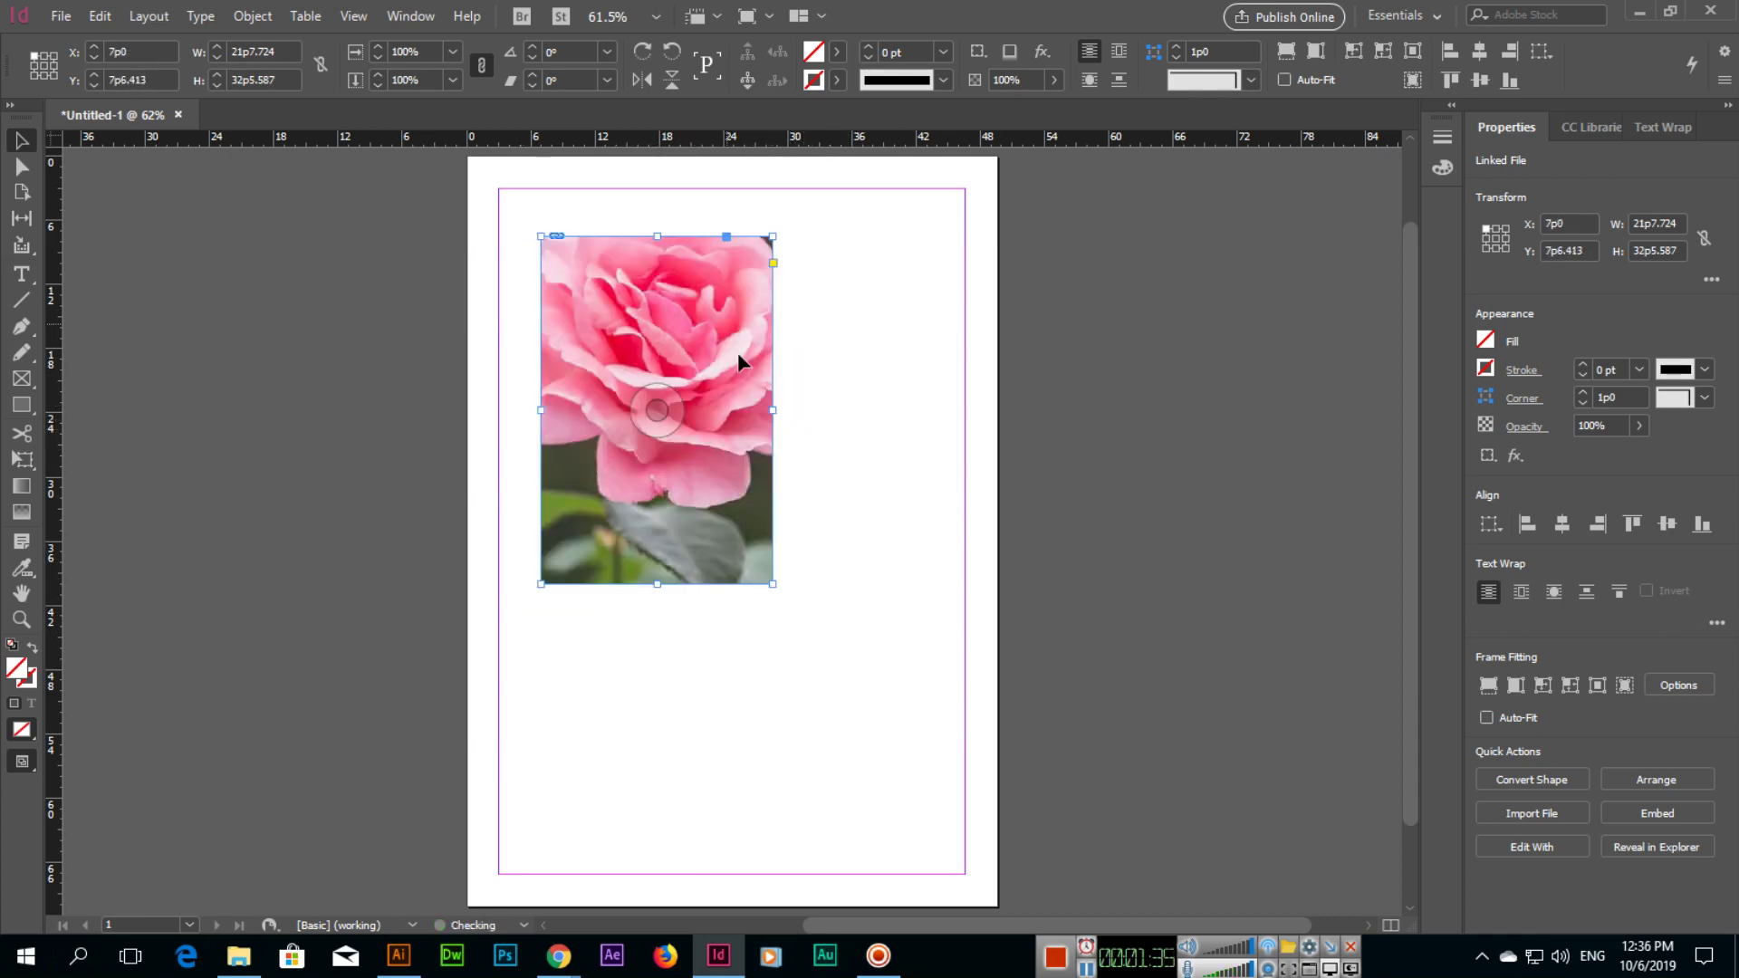
# Move the rose frame to X 11p7.5, Y 9p8.445 and refit the photo to show the whole flower.
pyautogui.click(243, 8)
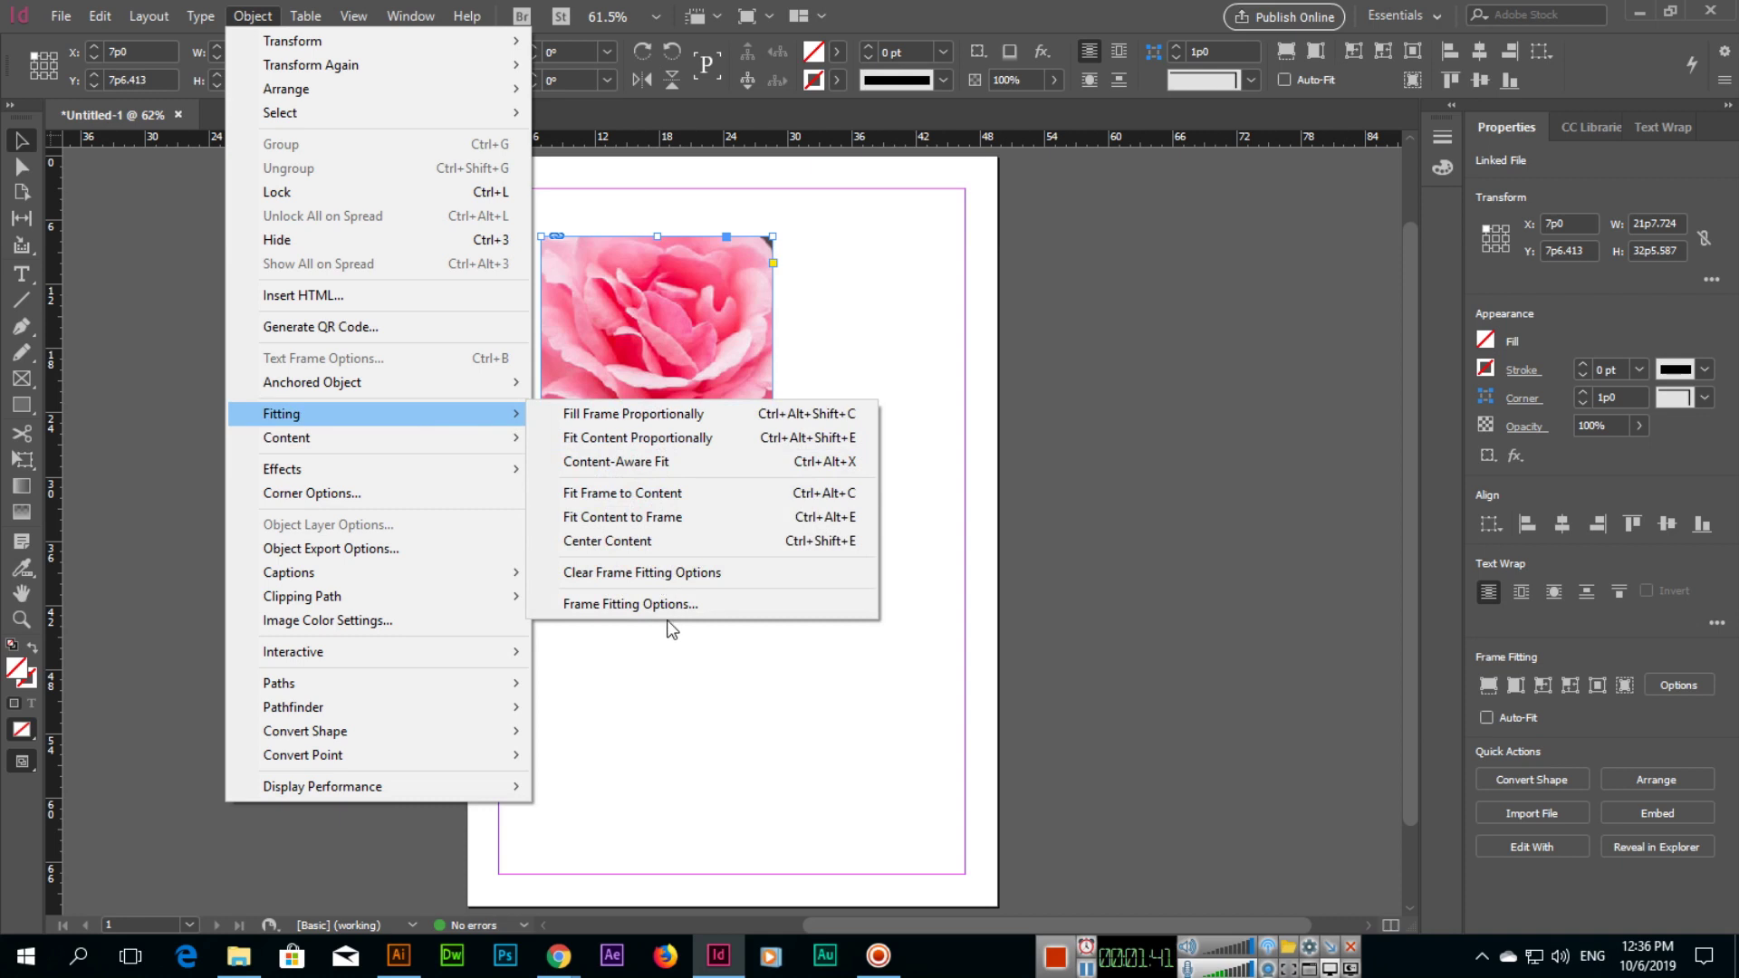
pyautogui.click(991, 9)
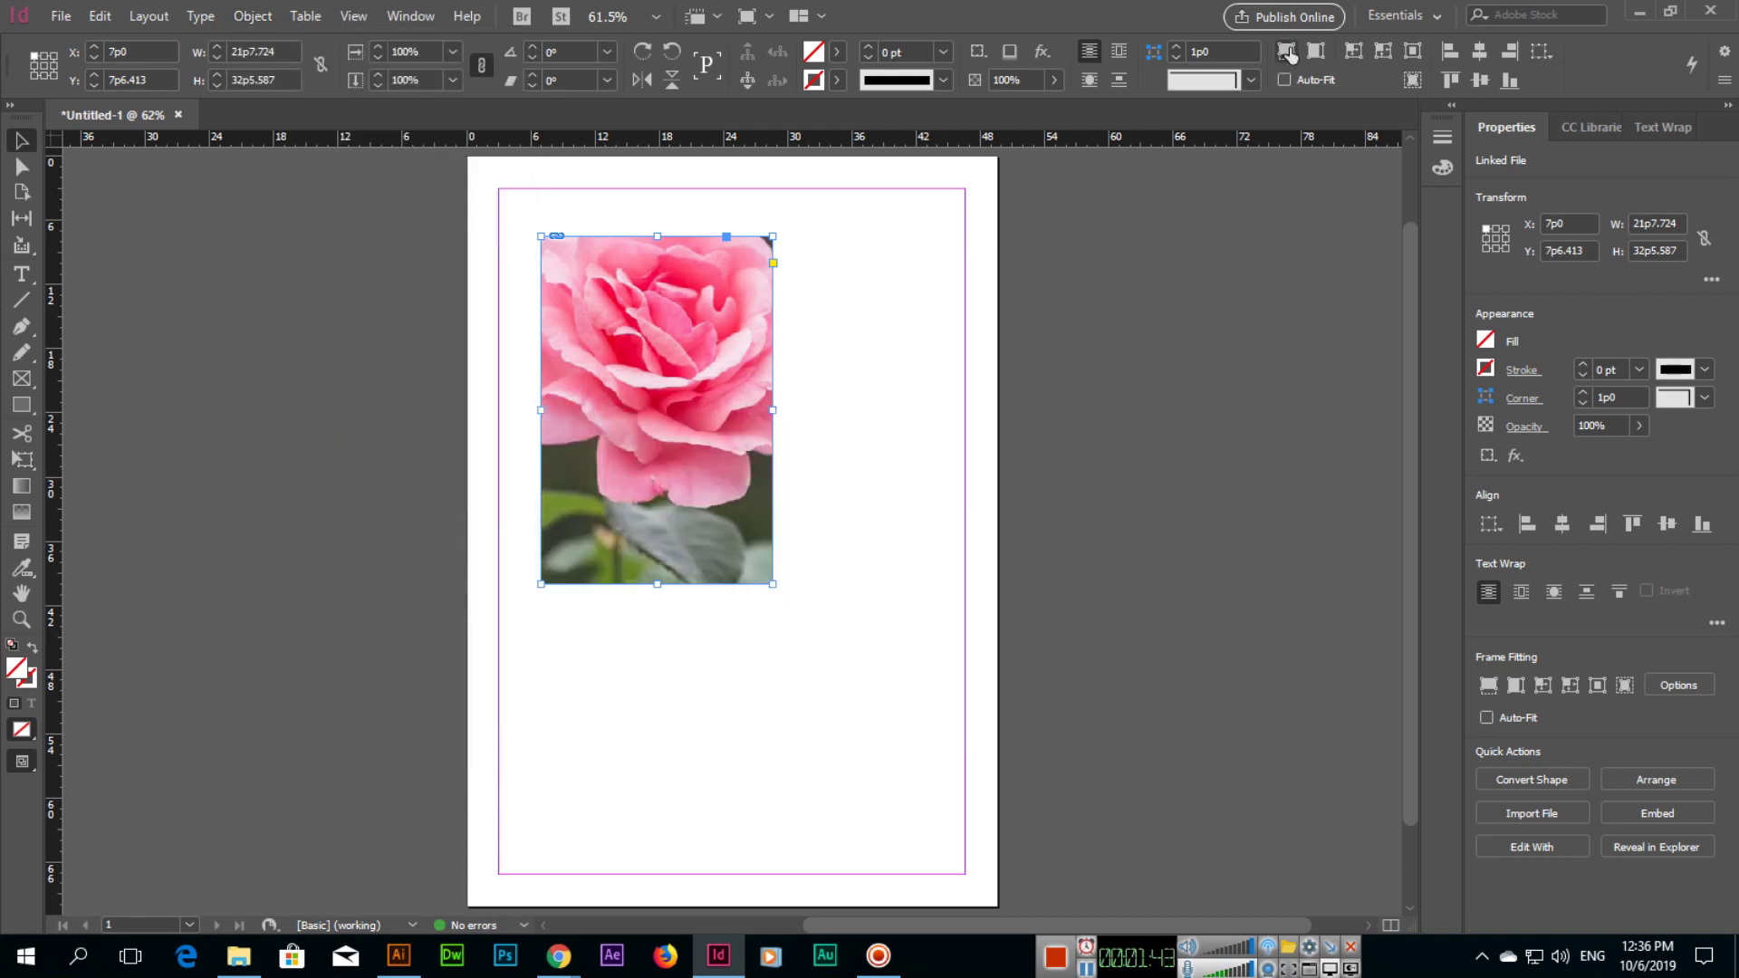
pyautogui.moveTo(734, 326); pyautogui.dragTo(784, 350)
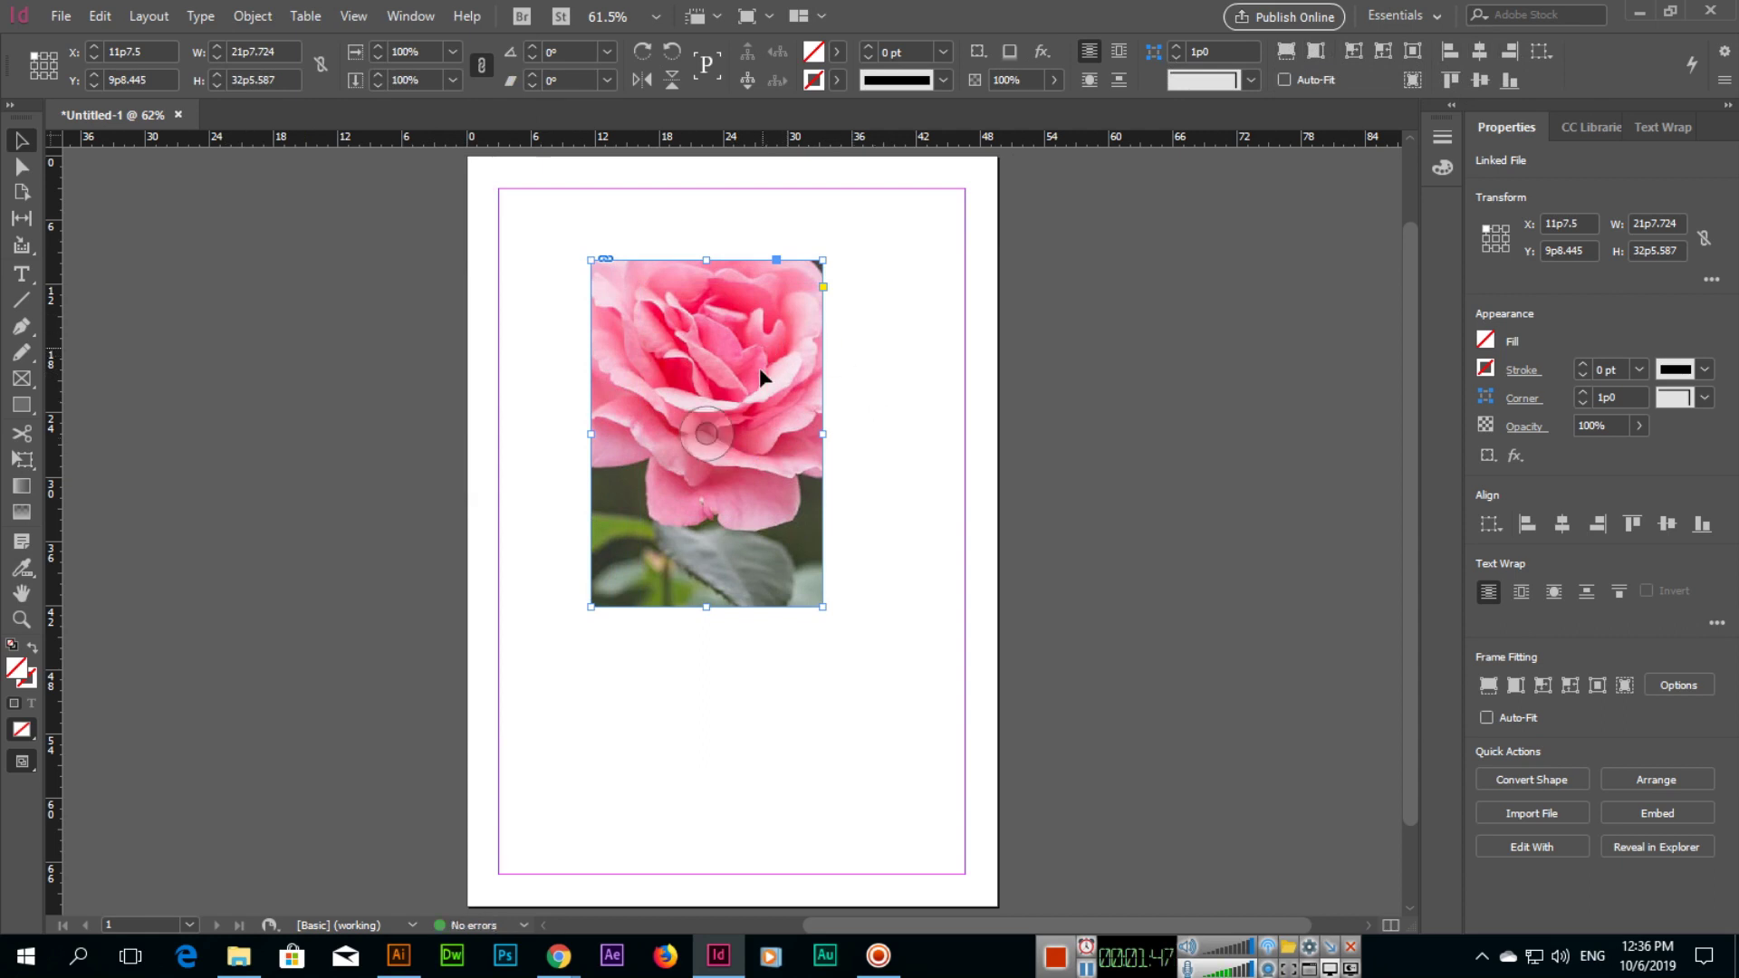
pyautogui.click(1287, 52)
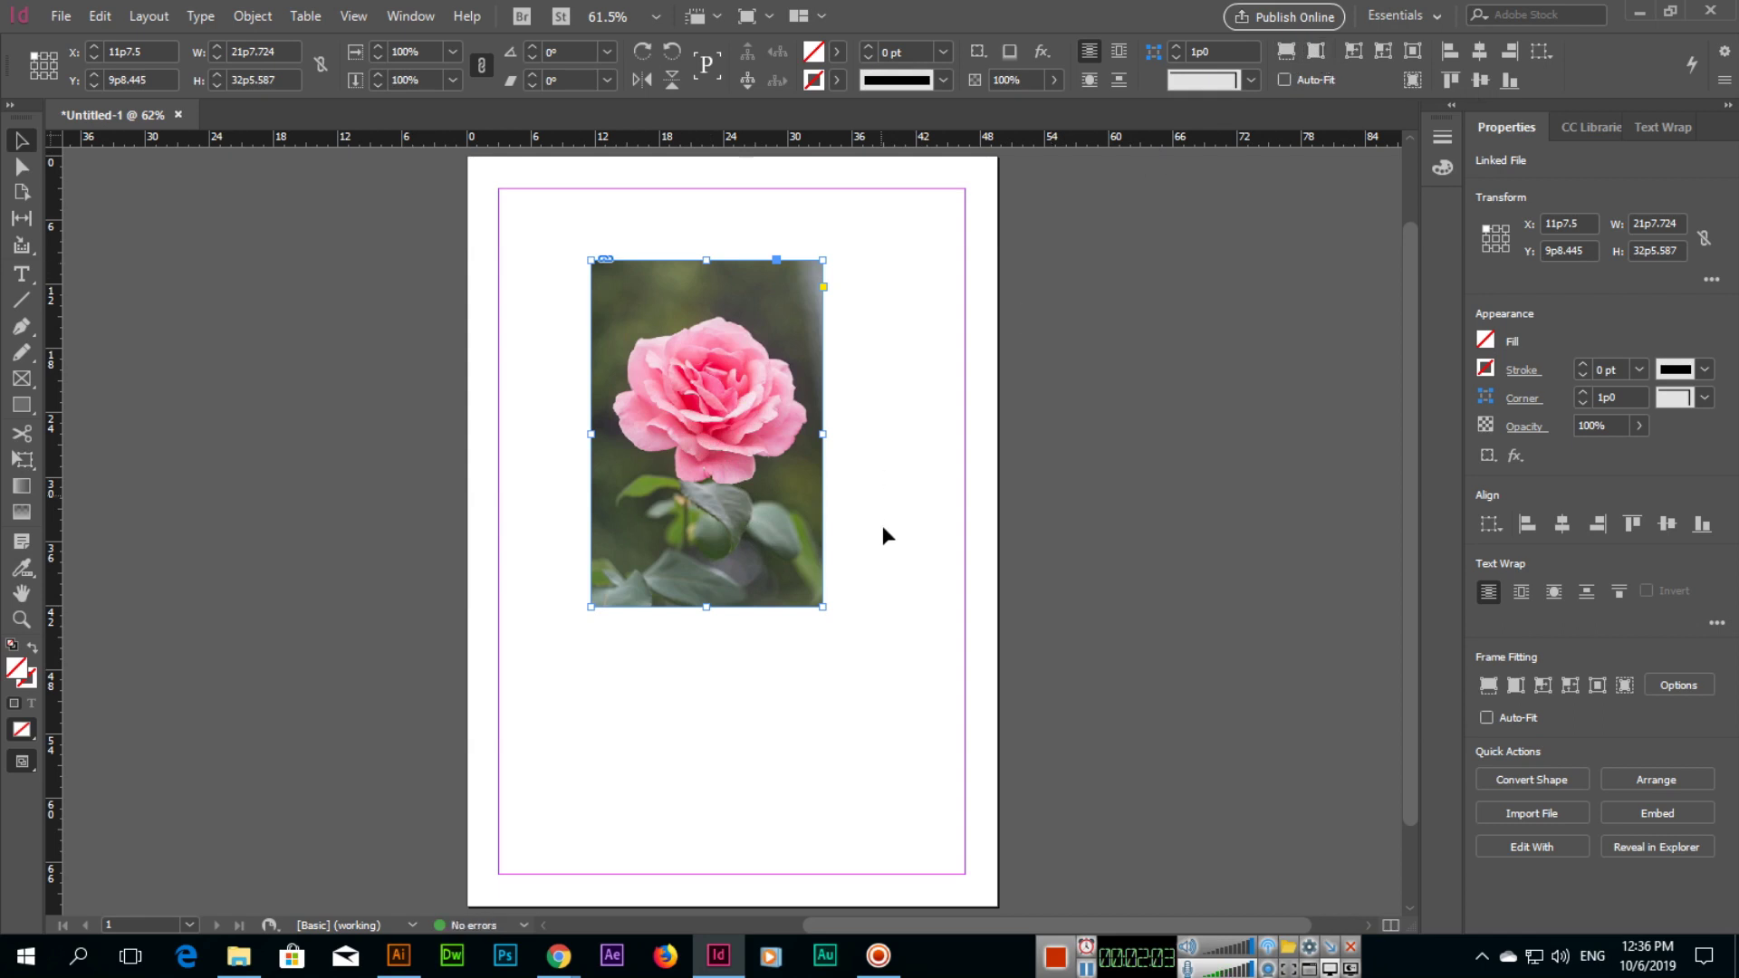
# Enlarge the rose frame in stages to 33p9 by 47p10.5, refitting the photo to fill it exactly.
pyautogui.moveTo(823, 607); pyautogui.dragTo(883, 680)
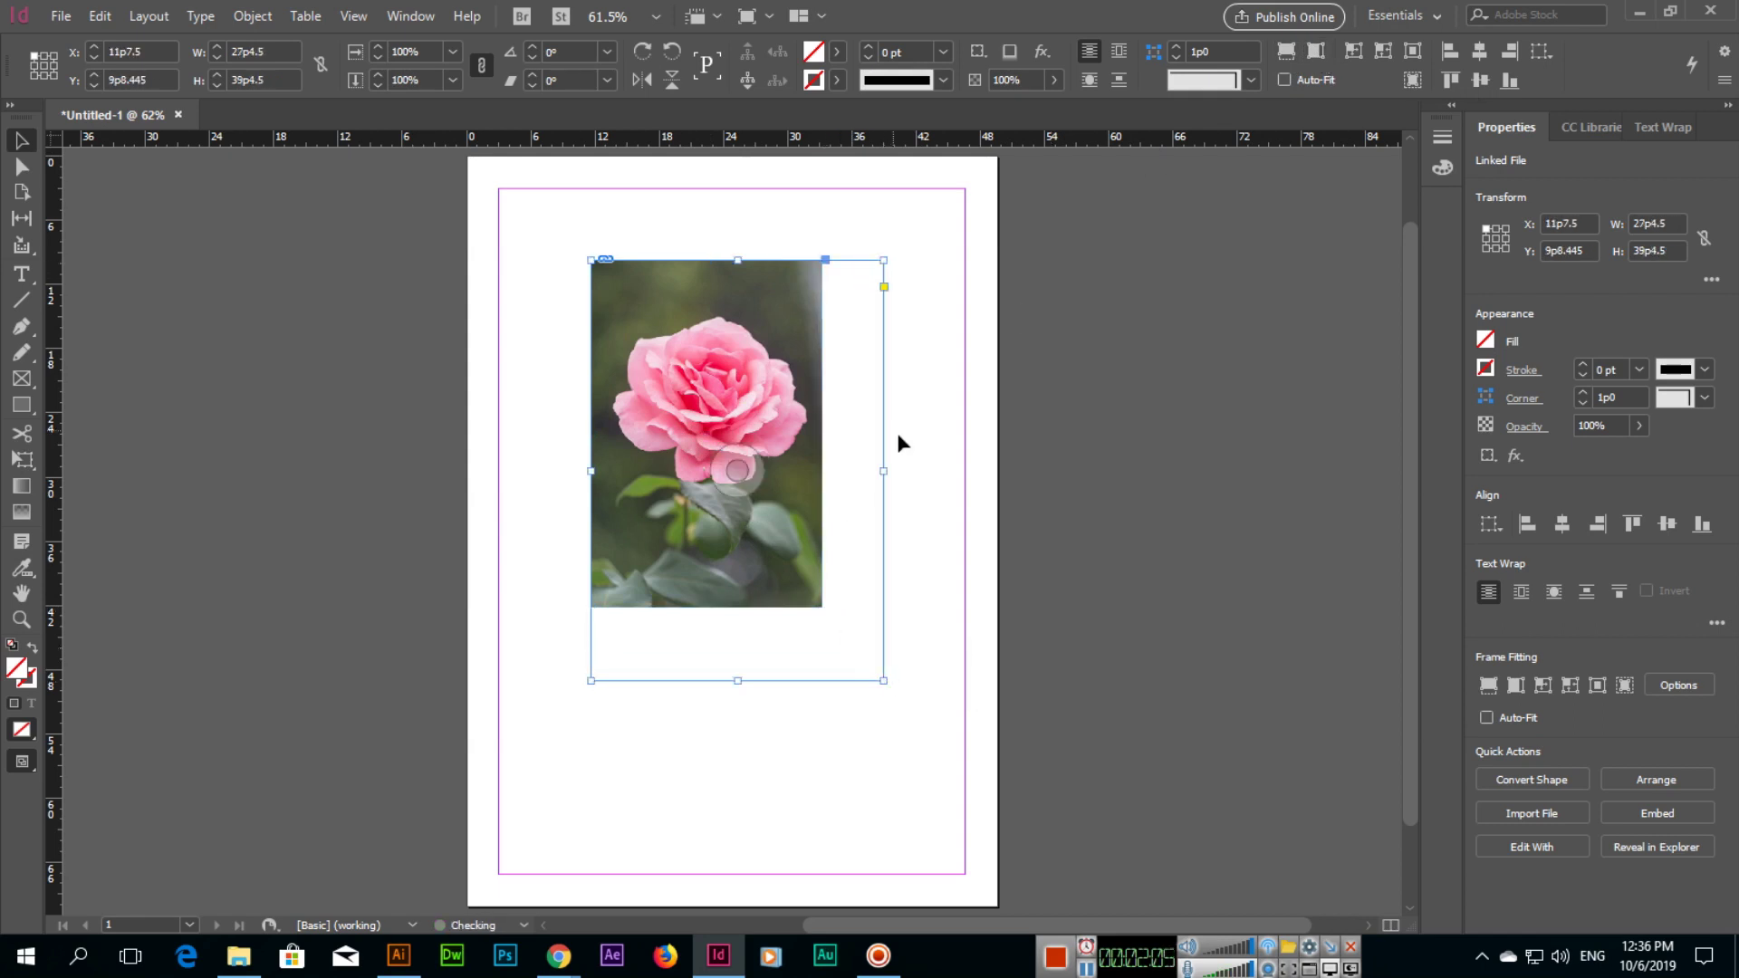
pyautogui.click(1316, 54)
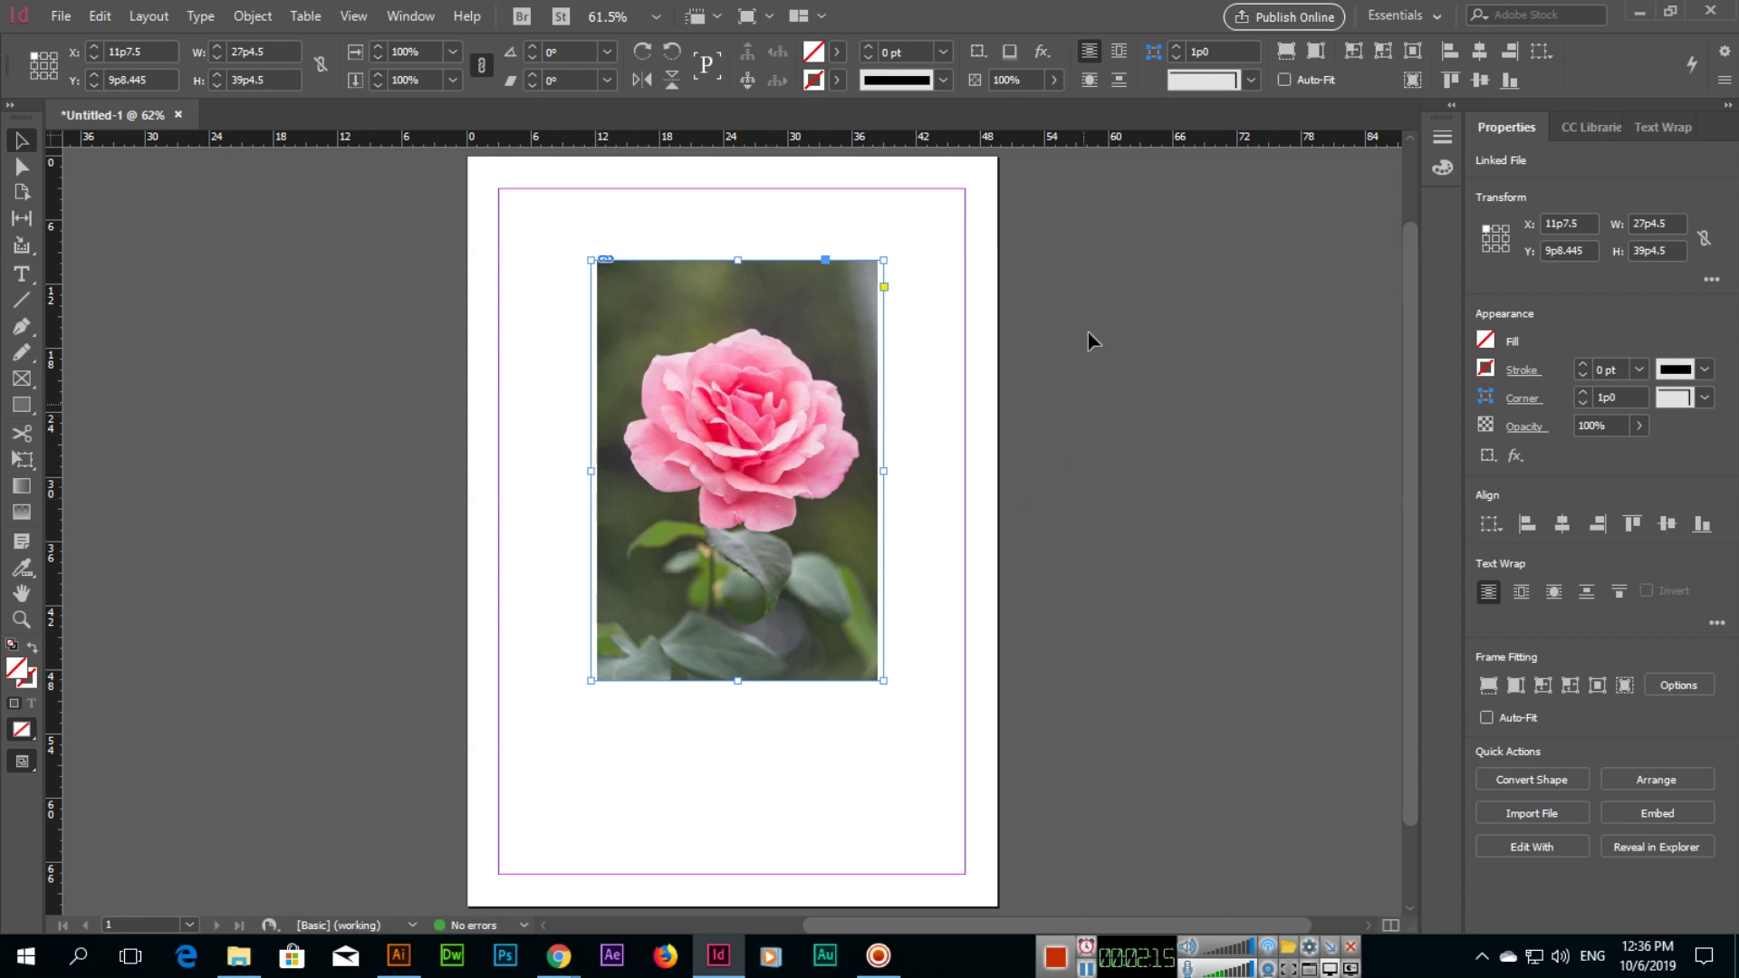
pyautogui.click(1285, 55)
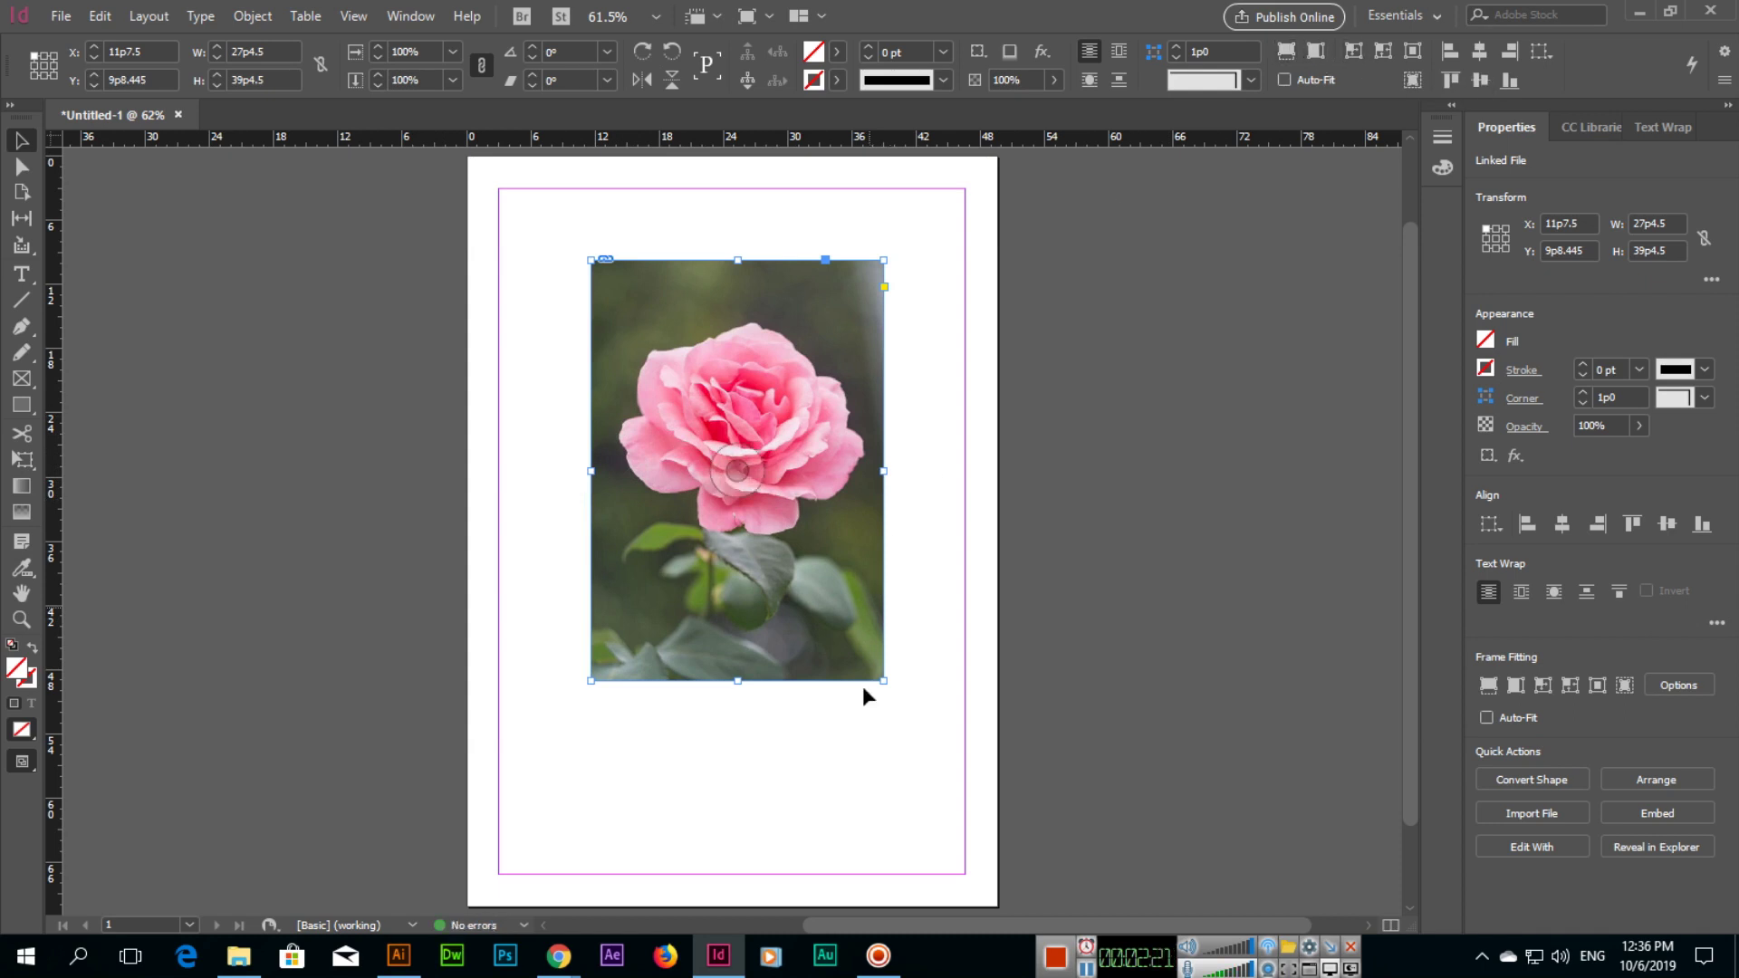
pyautogui.moveTo(876, 686); pyautogui.dragTo(952, 771)
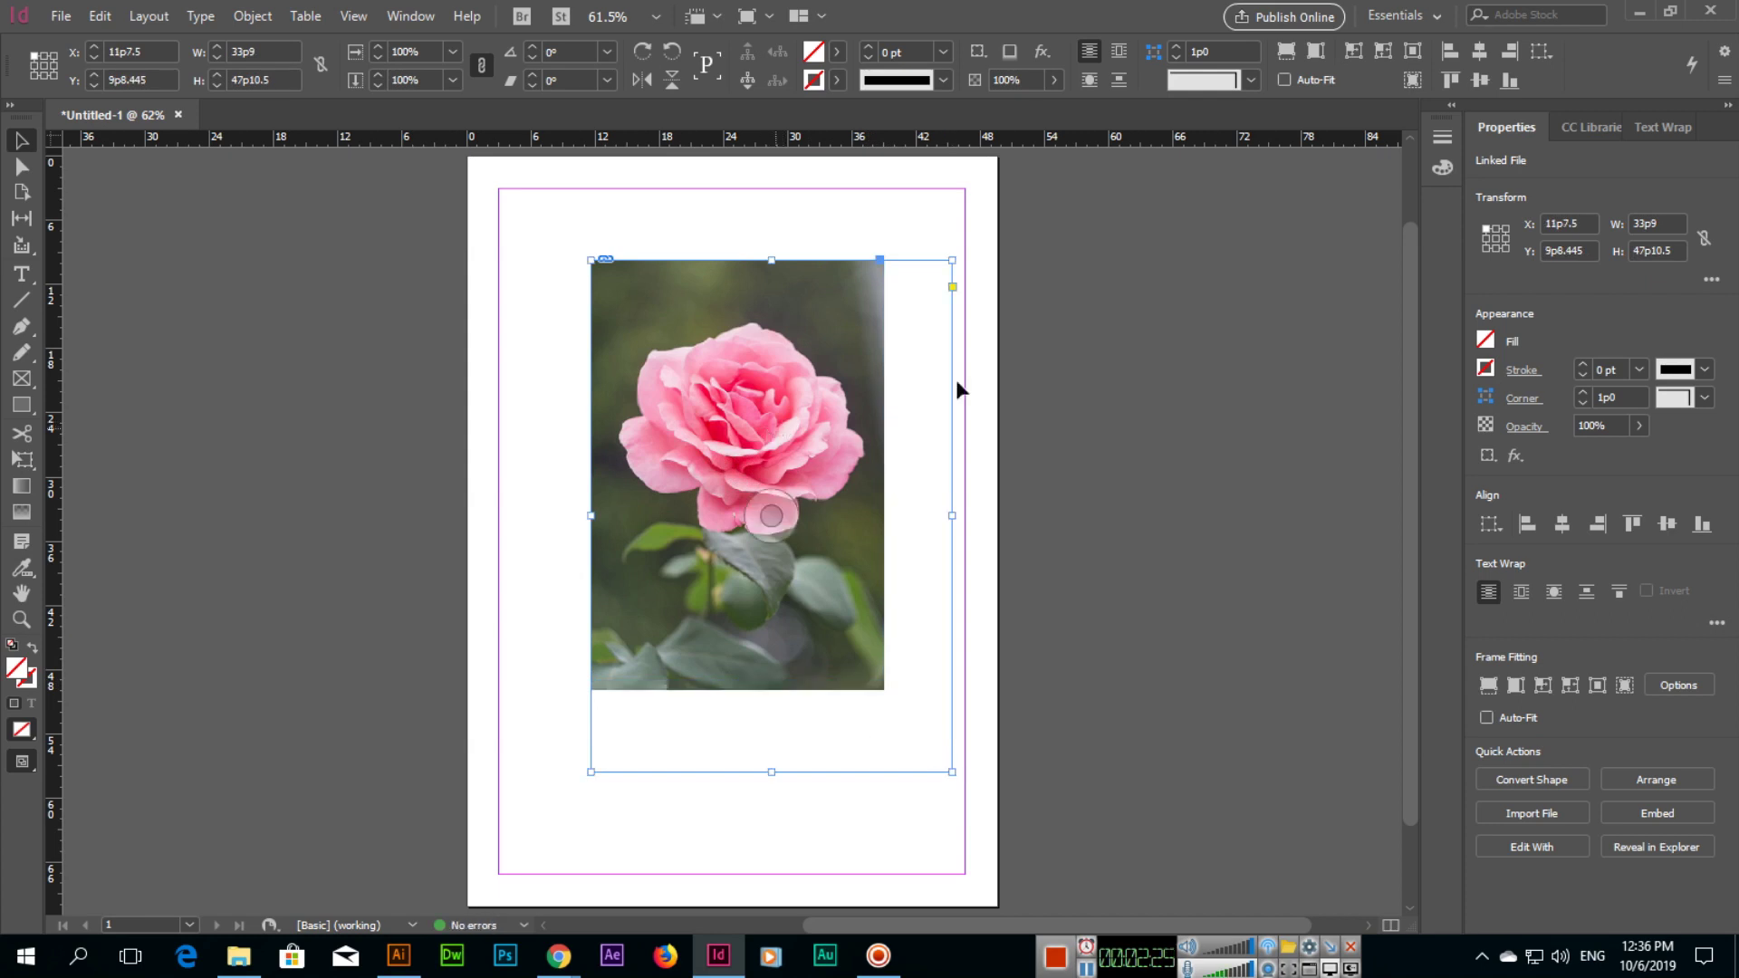
pyautogui.click(1353, 53)
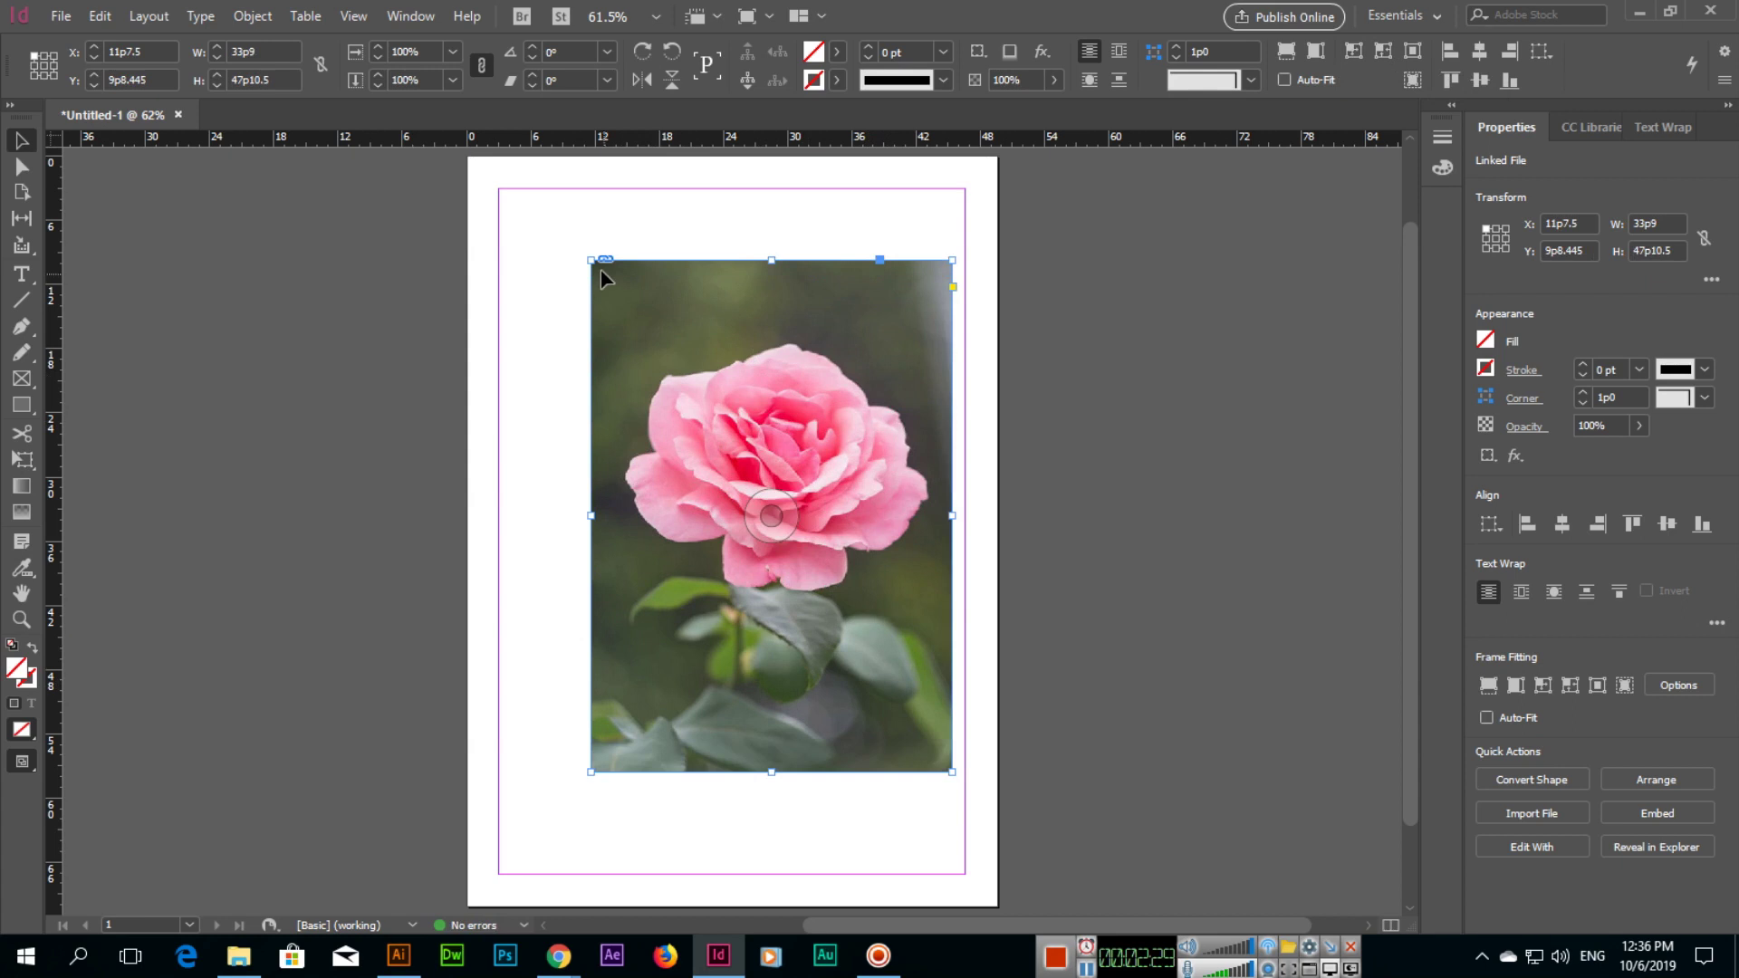
pyautogui.moveTo(591, 260); pyautogui.dragTo(521, 202)
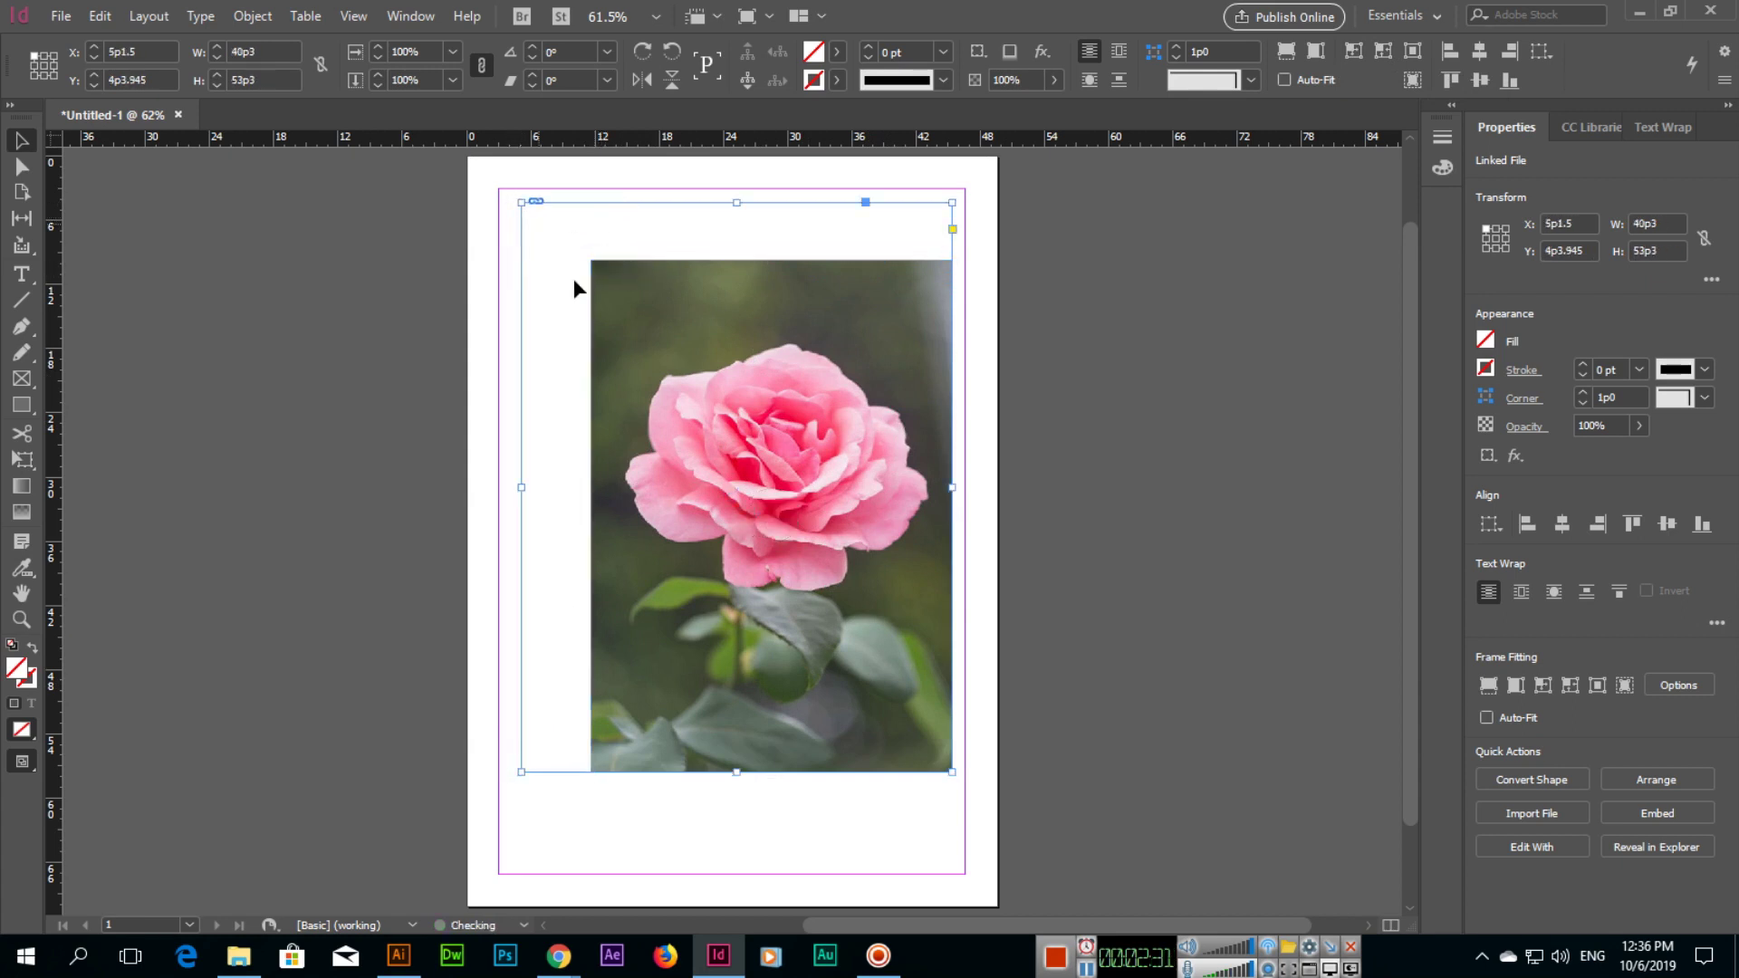
pyautogui.click(1383, 52)
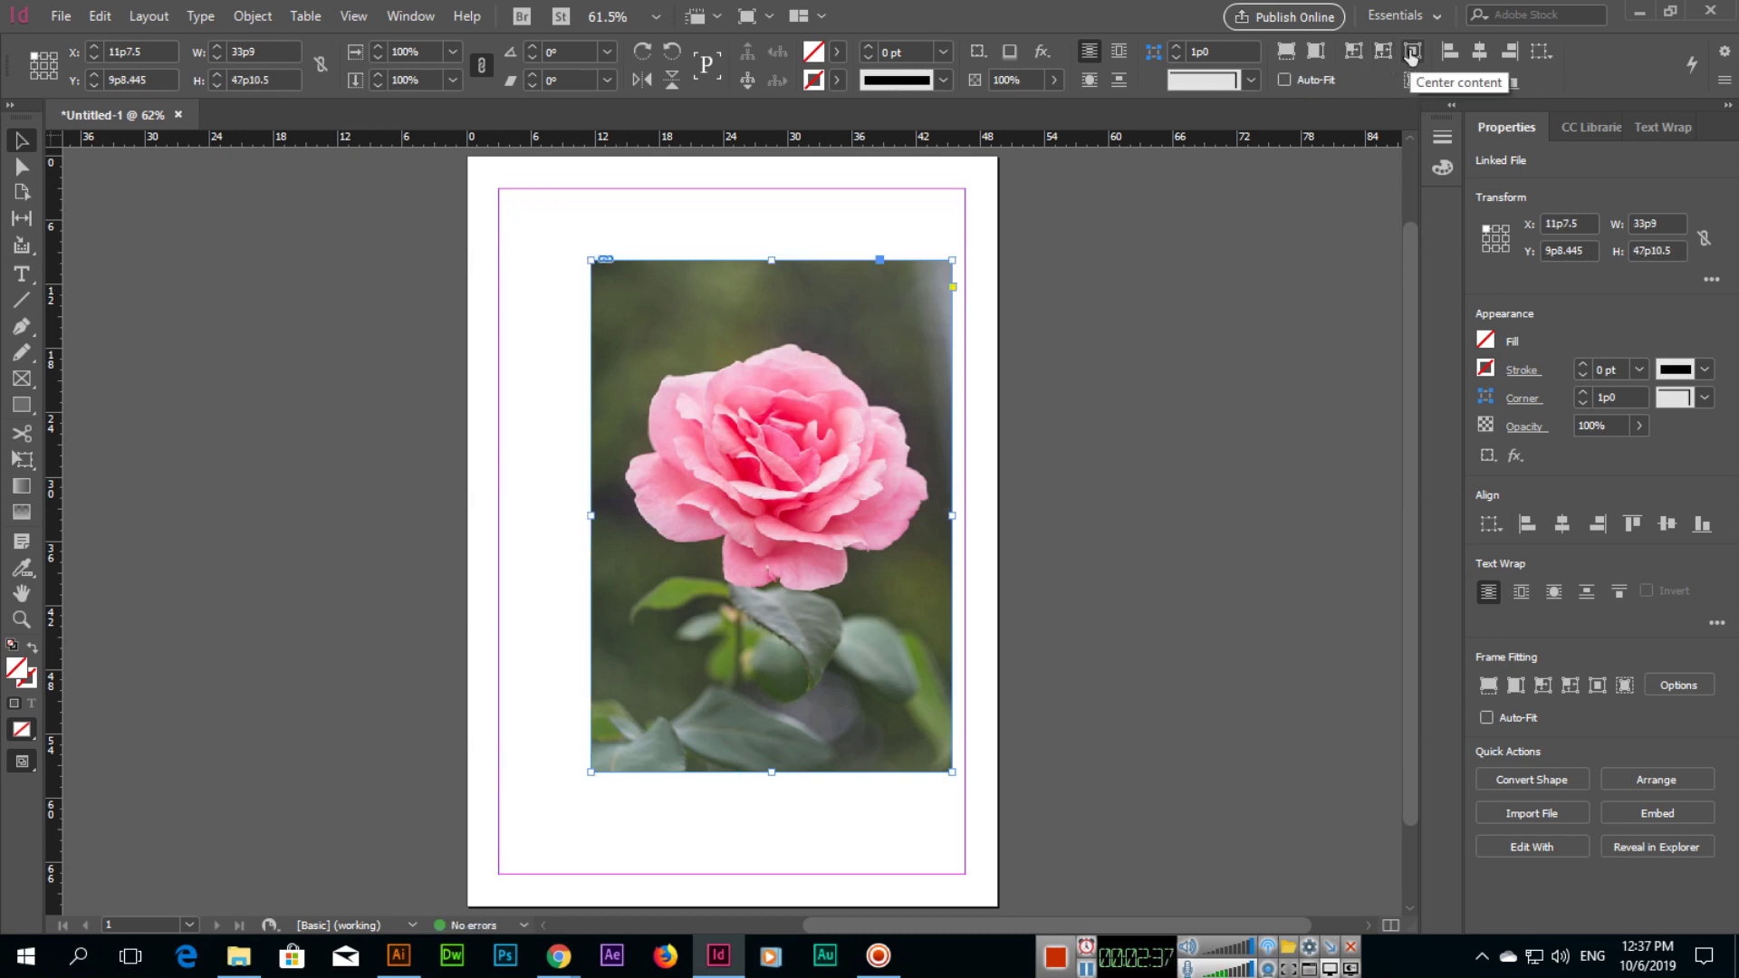
# Resize the rose frame to 38p9 by 53p9.945 at X 6p7.5, Y 7p0 and centre the photo.
pyautogui.moveTo(773, 422); pyautogui.dragTo(729, 407)
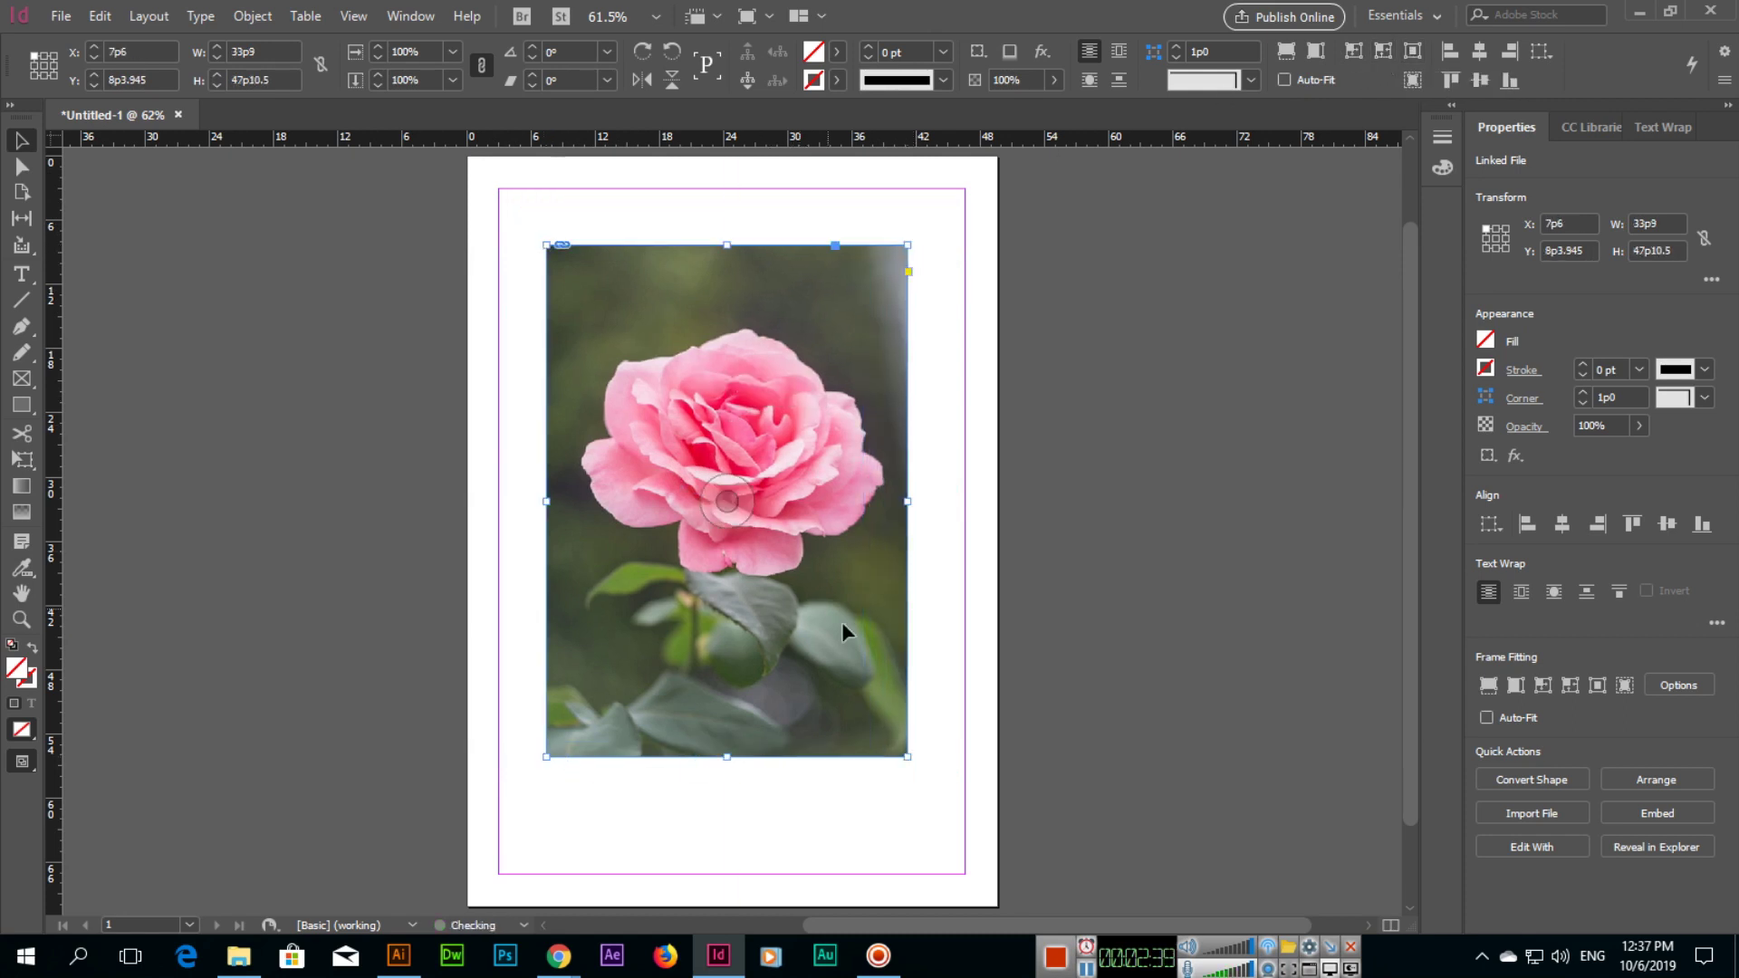
pyautogui.moveTo(908, 756); pyautogui.dragTo(952, 806)
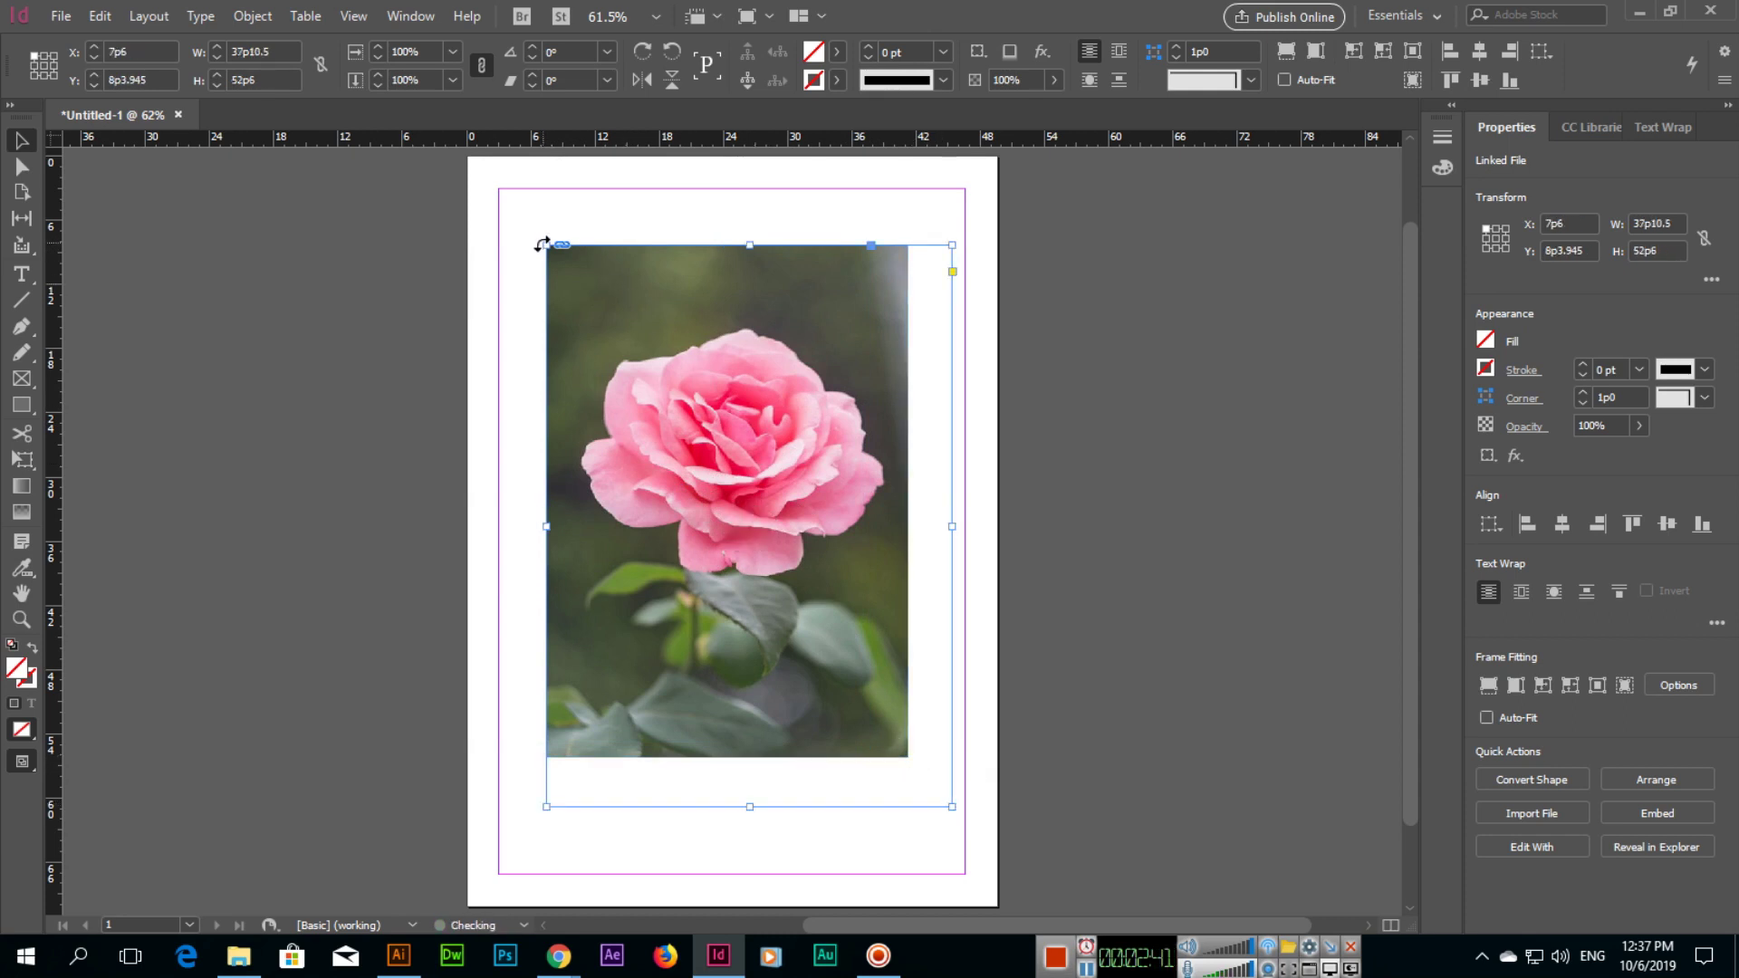
pyautogui.moveTo(542, 243); pyautogui.dragTo(538, 231)
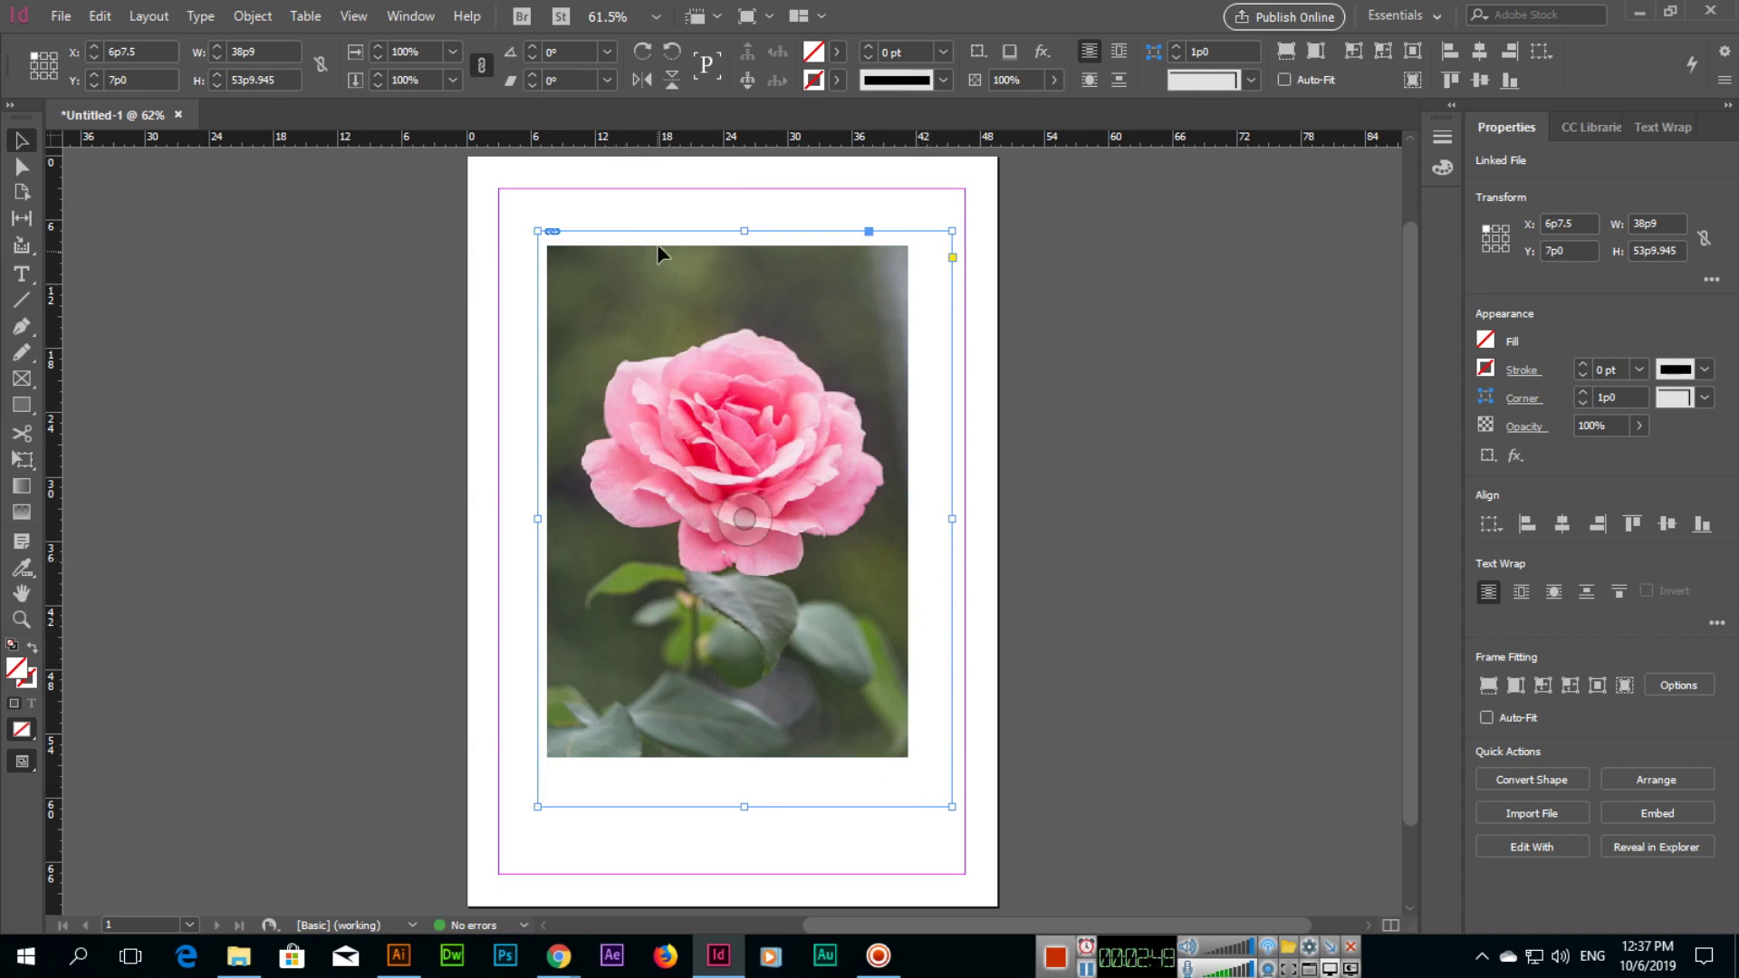
pyautogui.click(1410, 53)
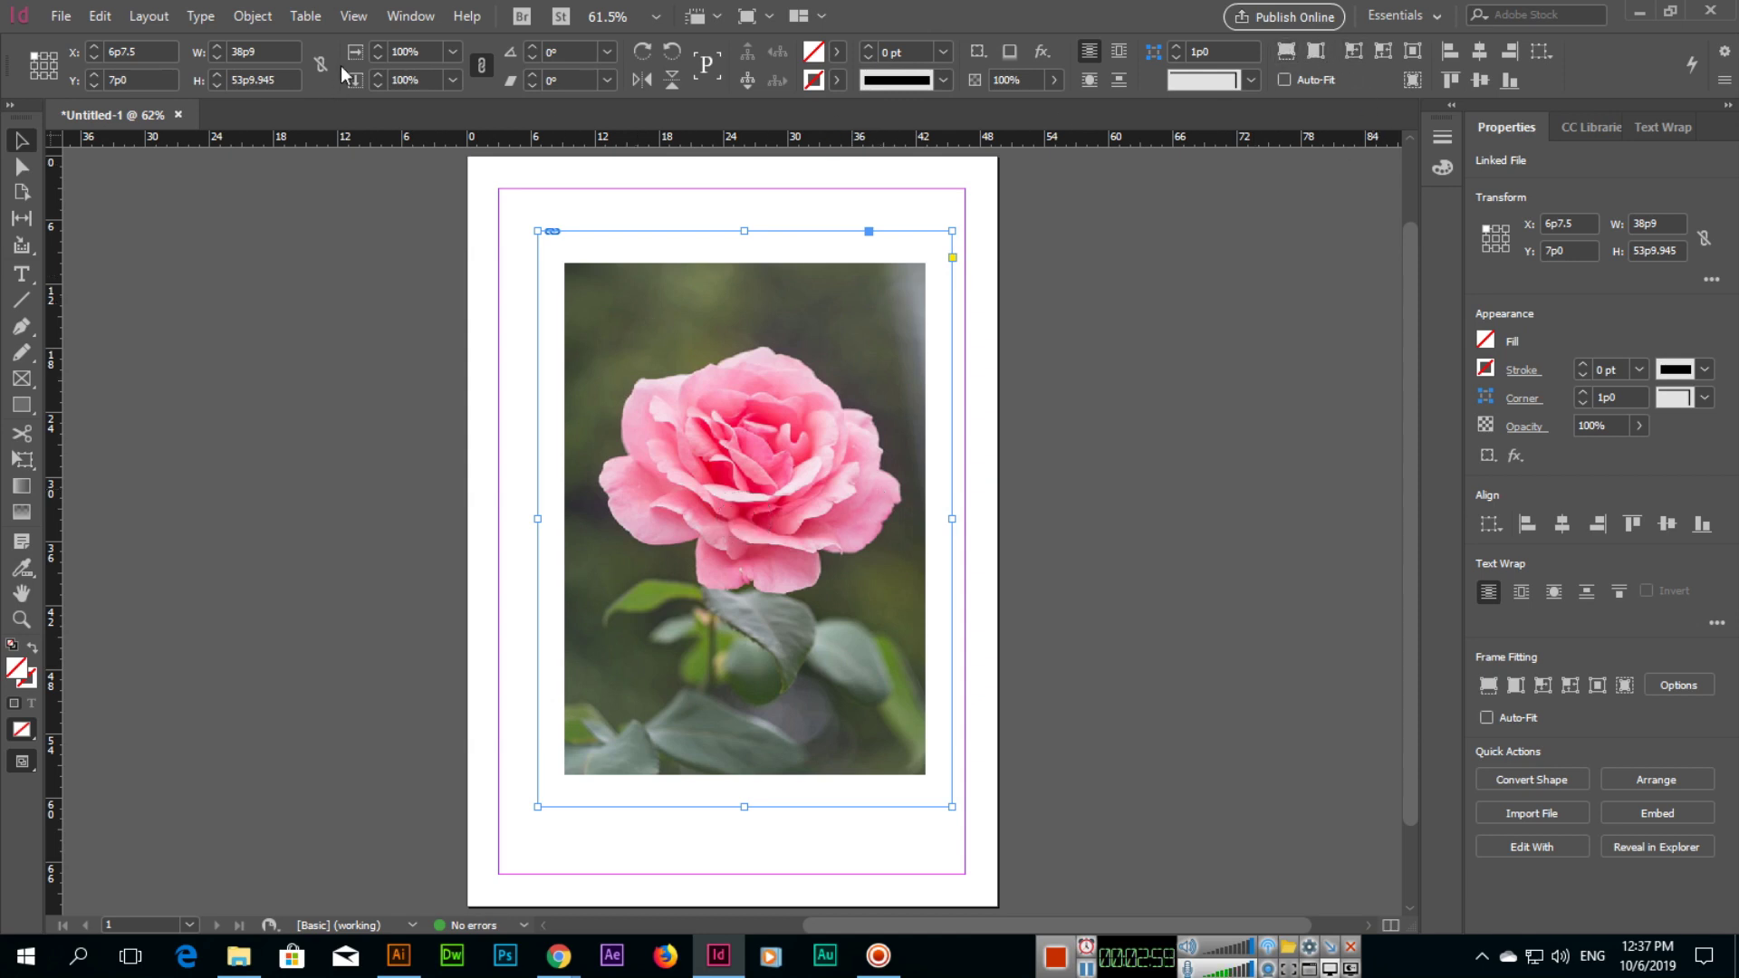
# Apply Fill Frame Proportionally to the rose photo (Ctrl+Alt+Shift+C).
pyautogui.click(252, 17)
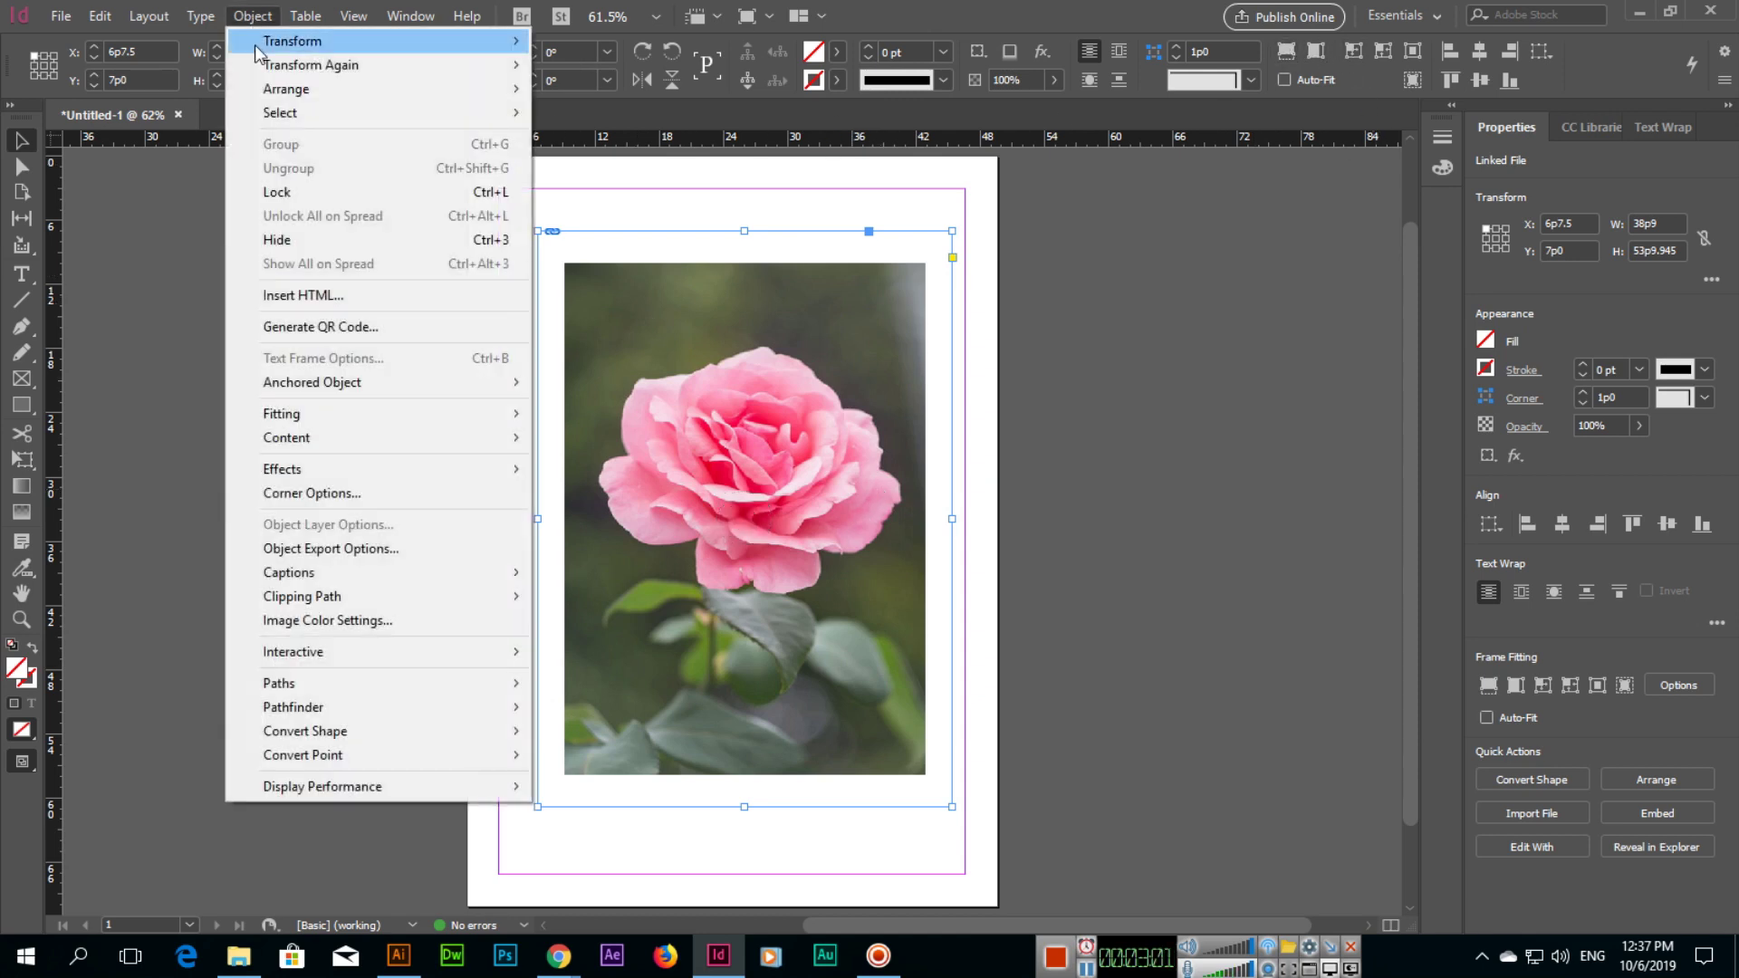
pyautogui.moveTo(345, 418)
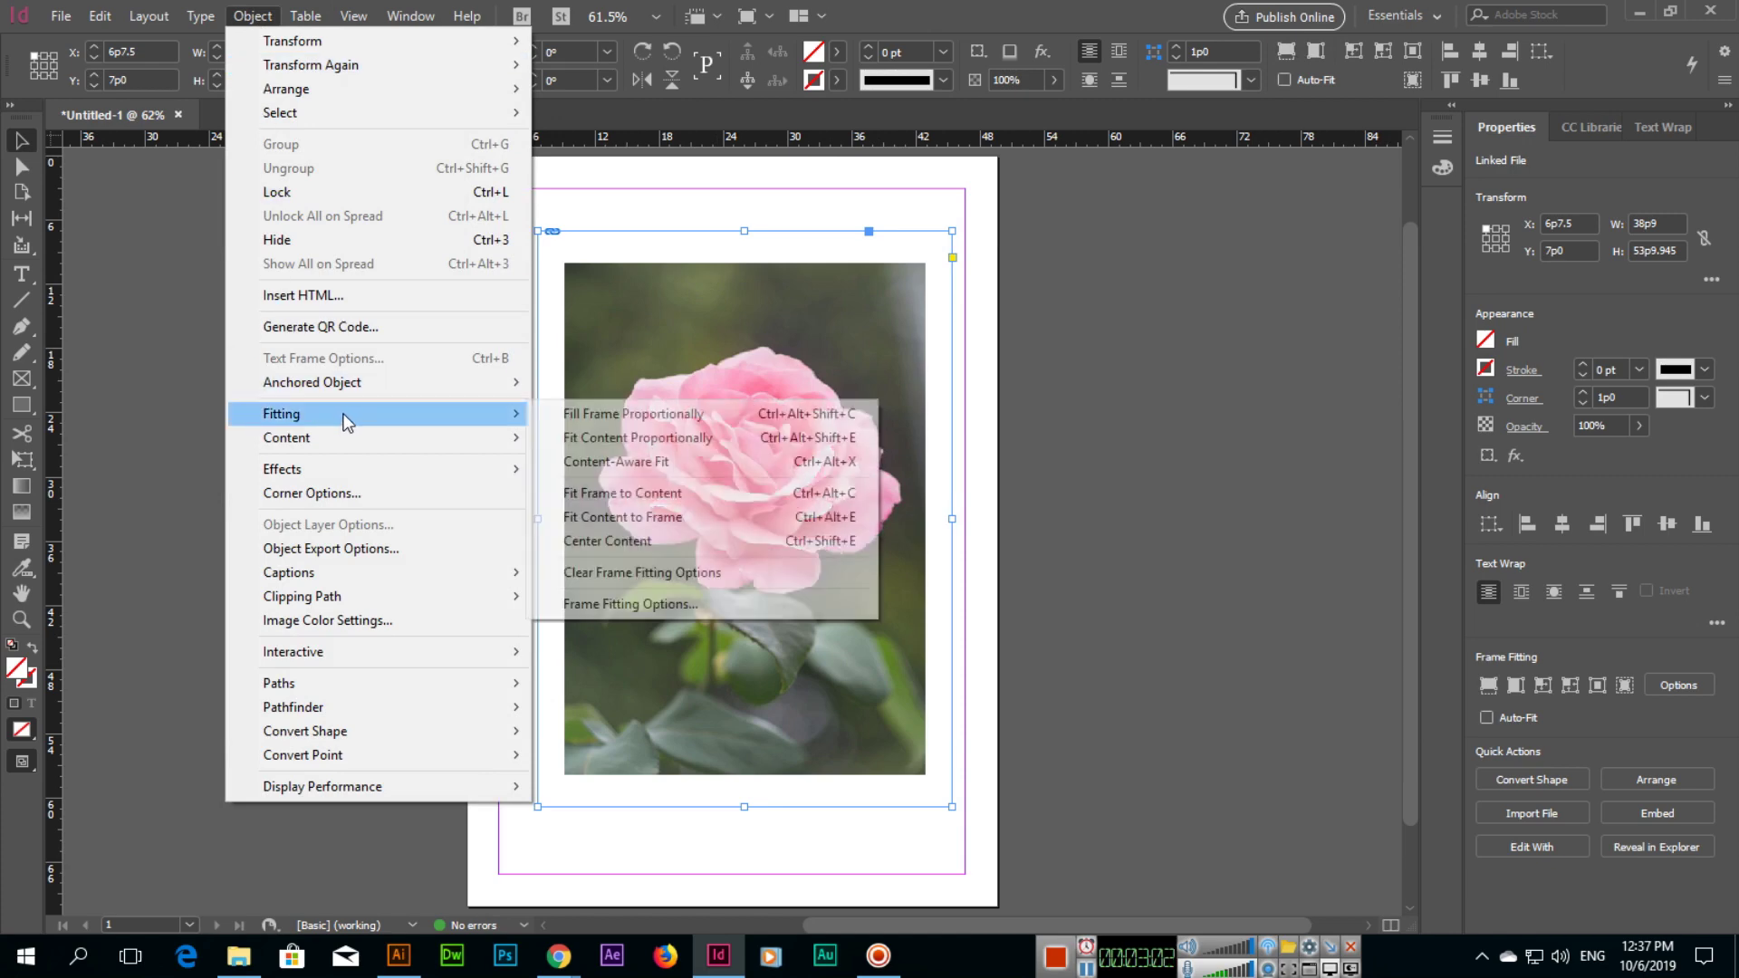
pyautogui.click(652, 417)
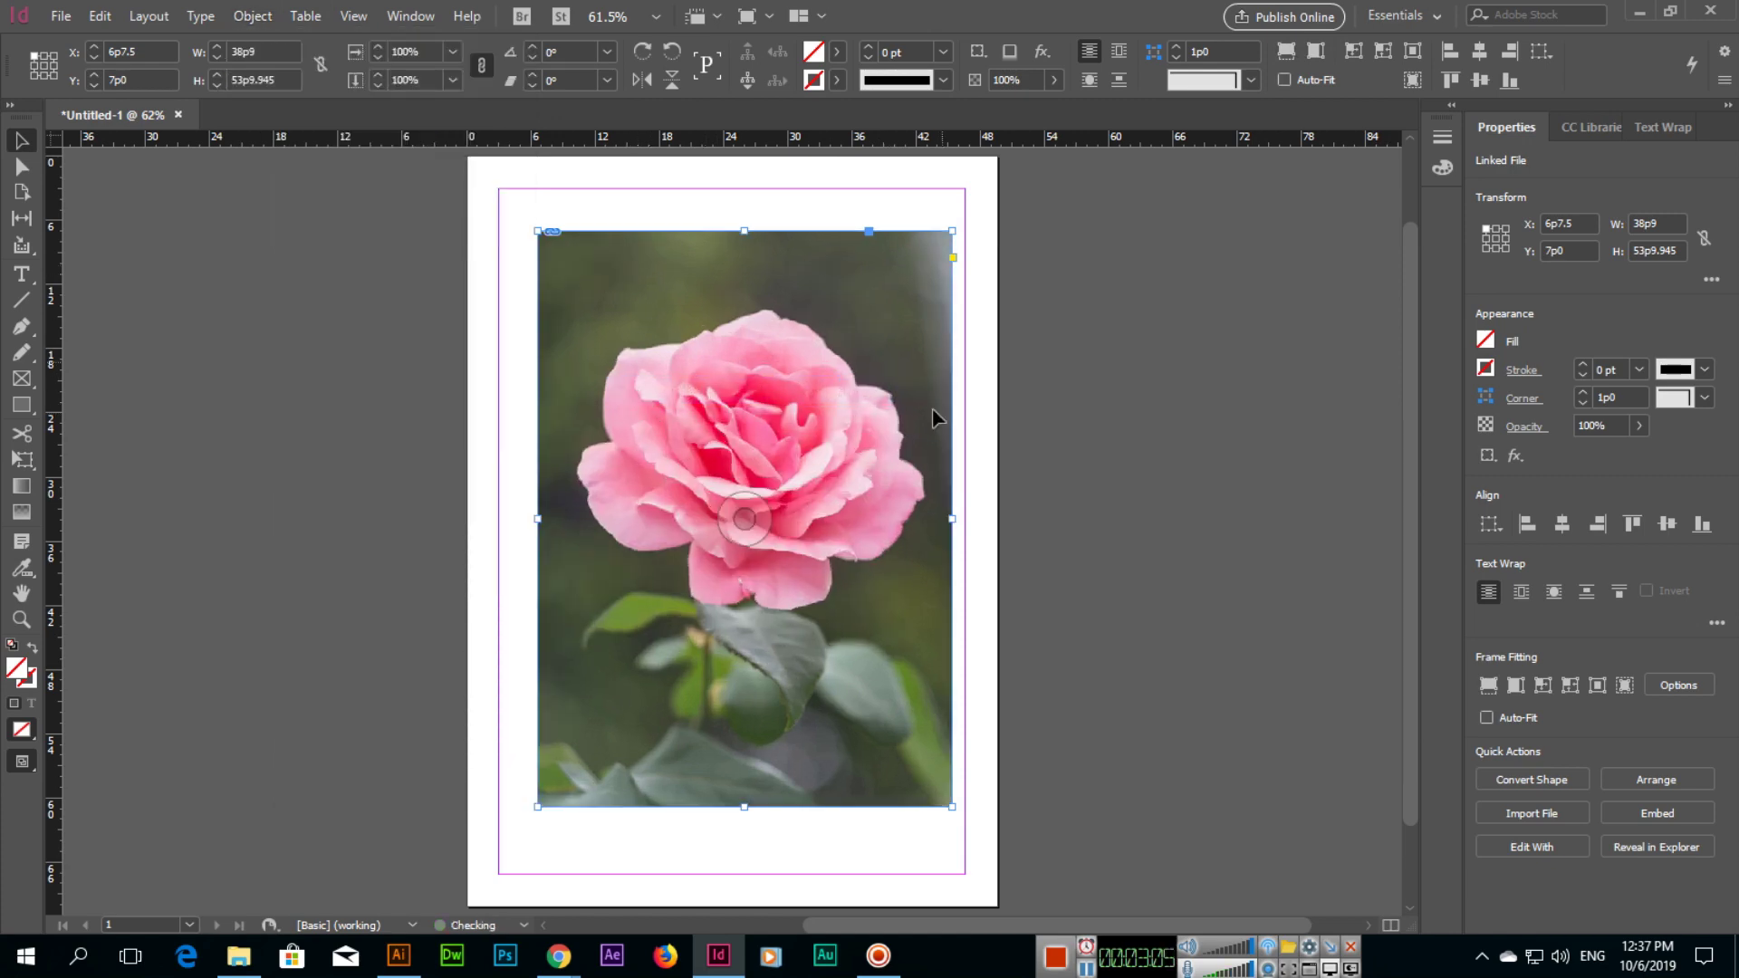
pyautogui.hotkey('ctrl', 'z')
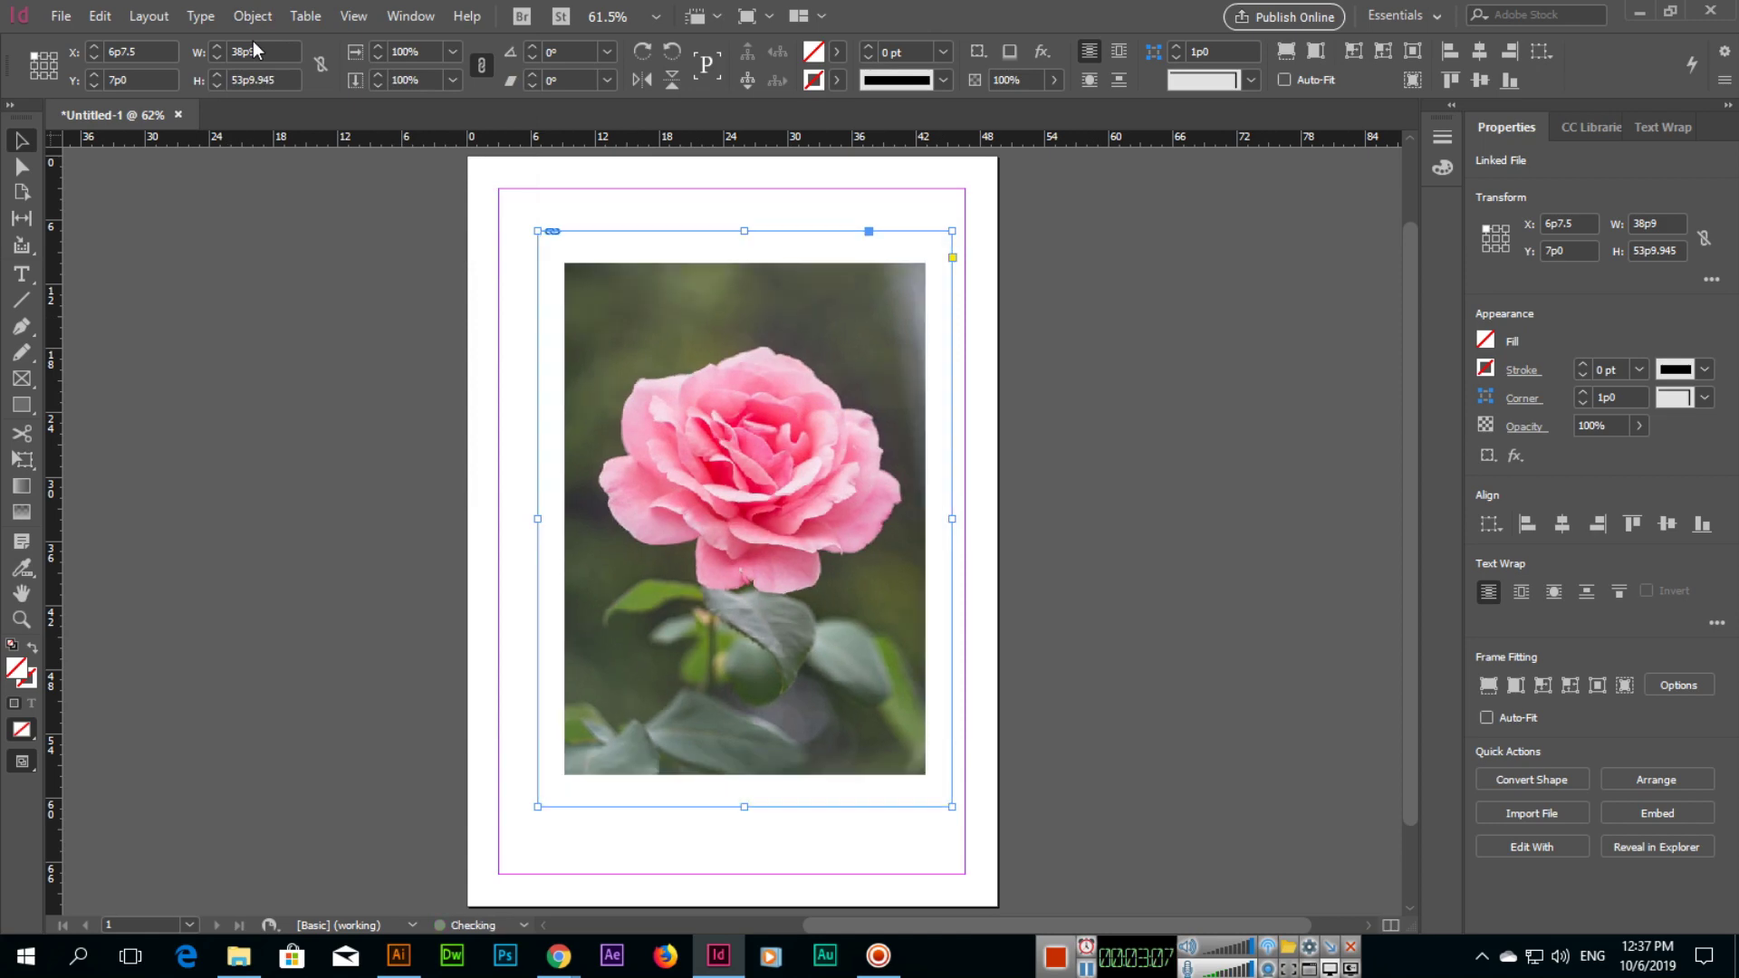
pyautogui.click(247, 16)
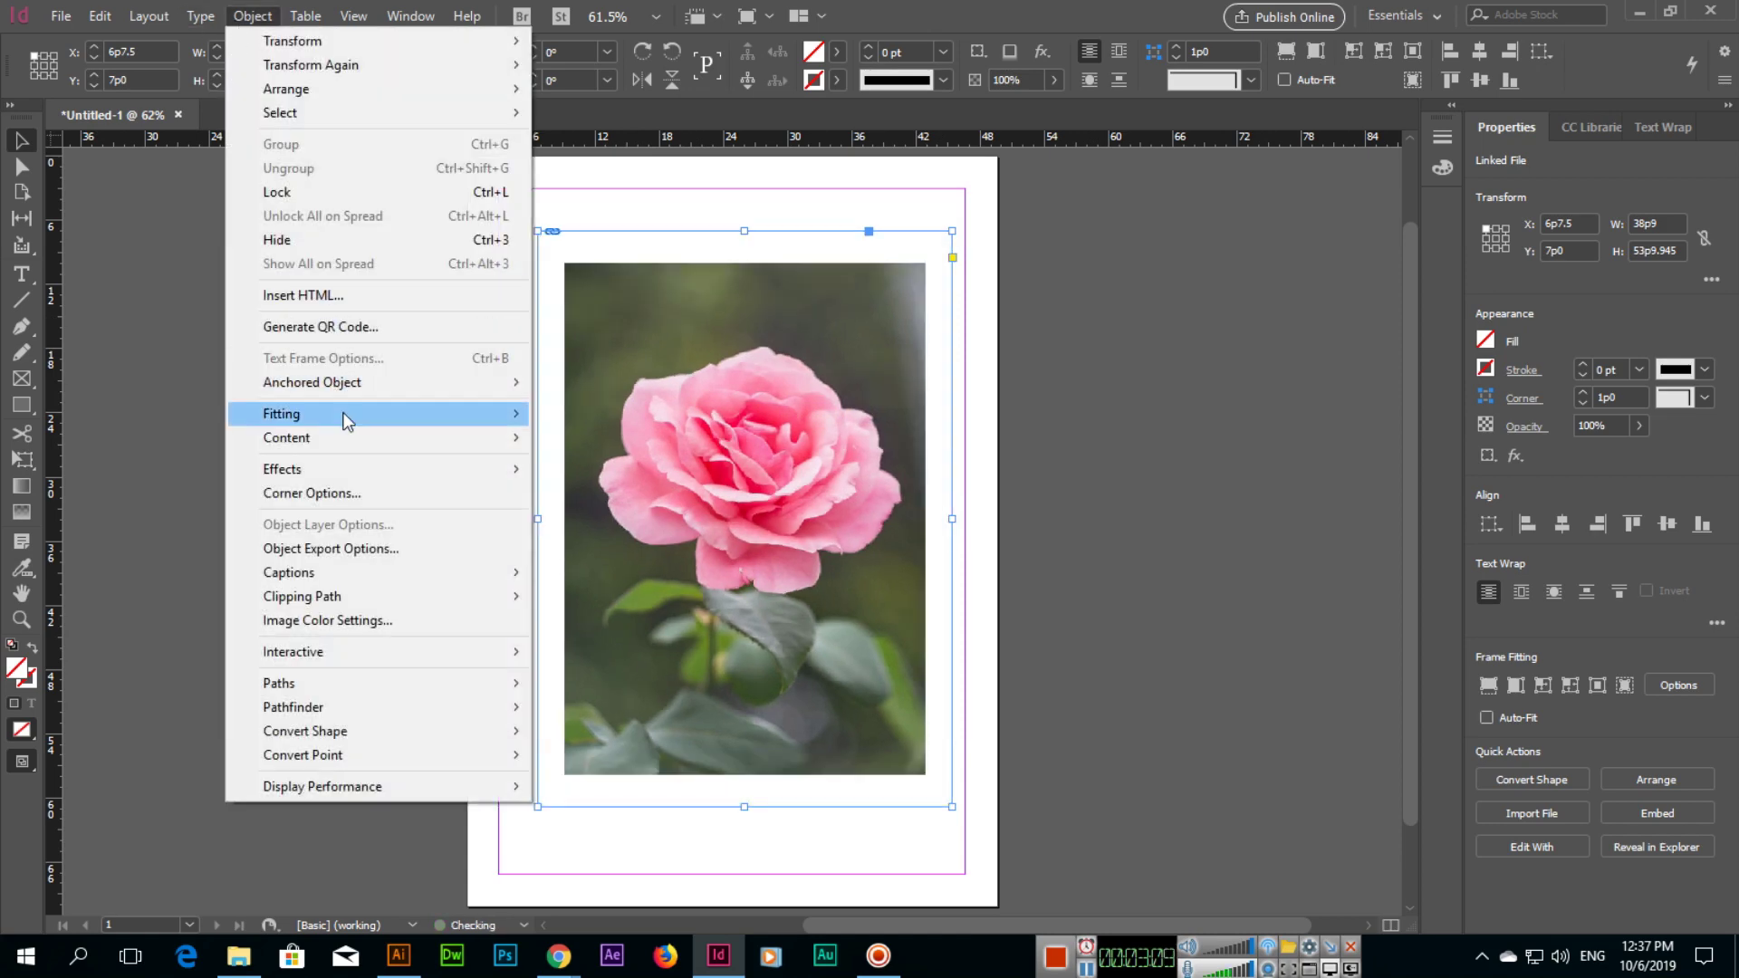
pyautogui.moveTo(459, 415)
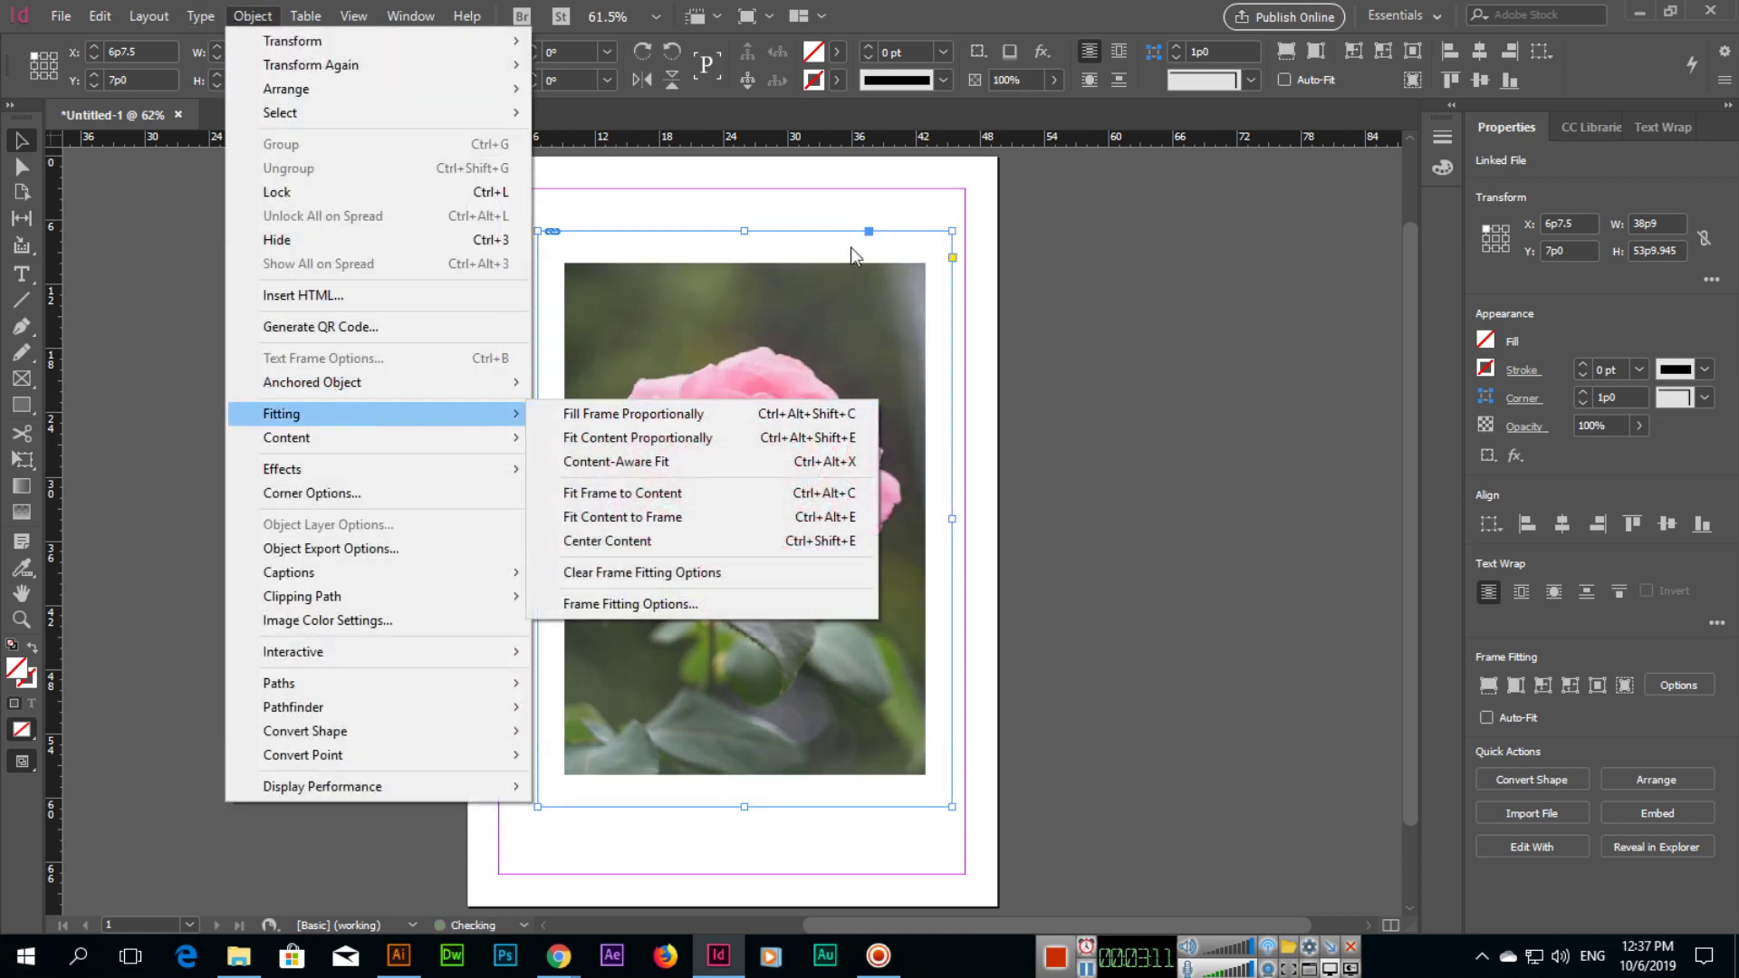
pyautogui.click(1009, 2)
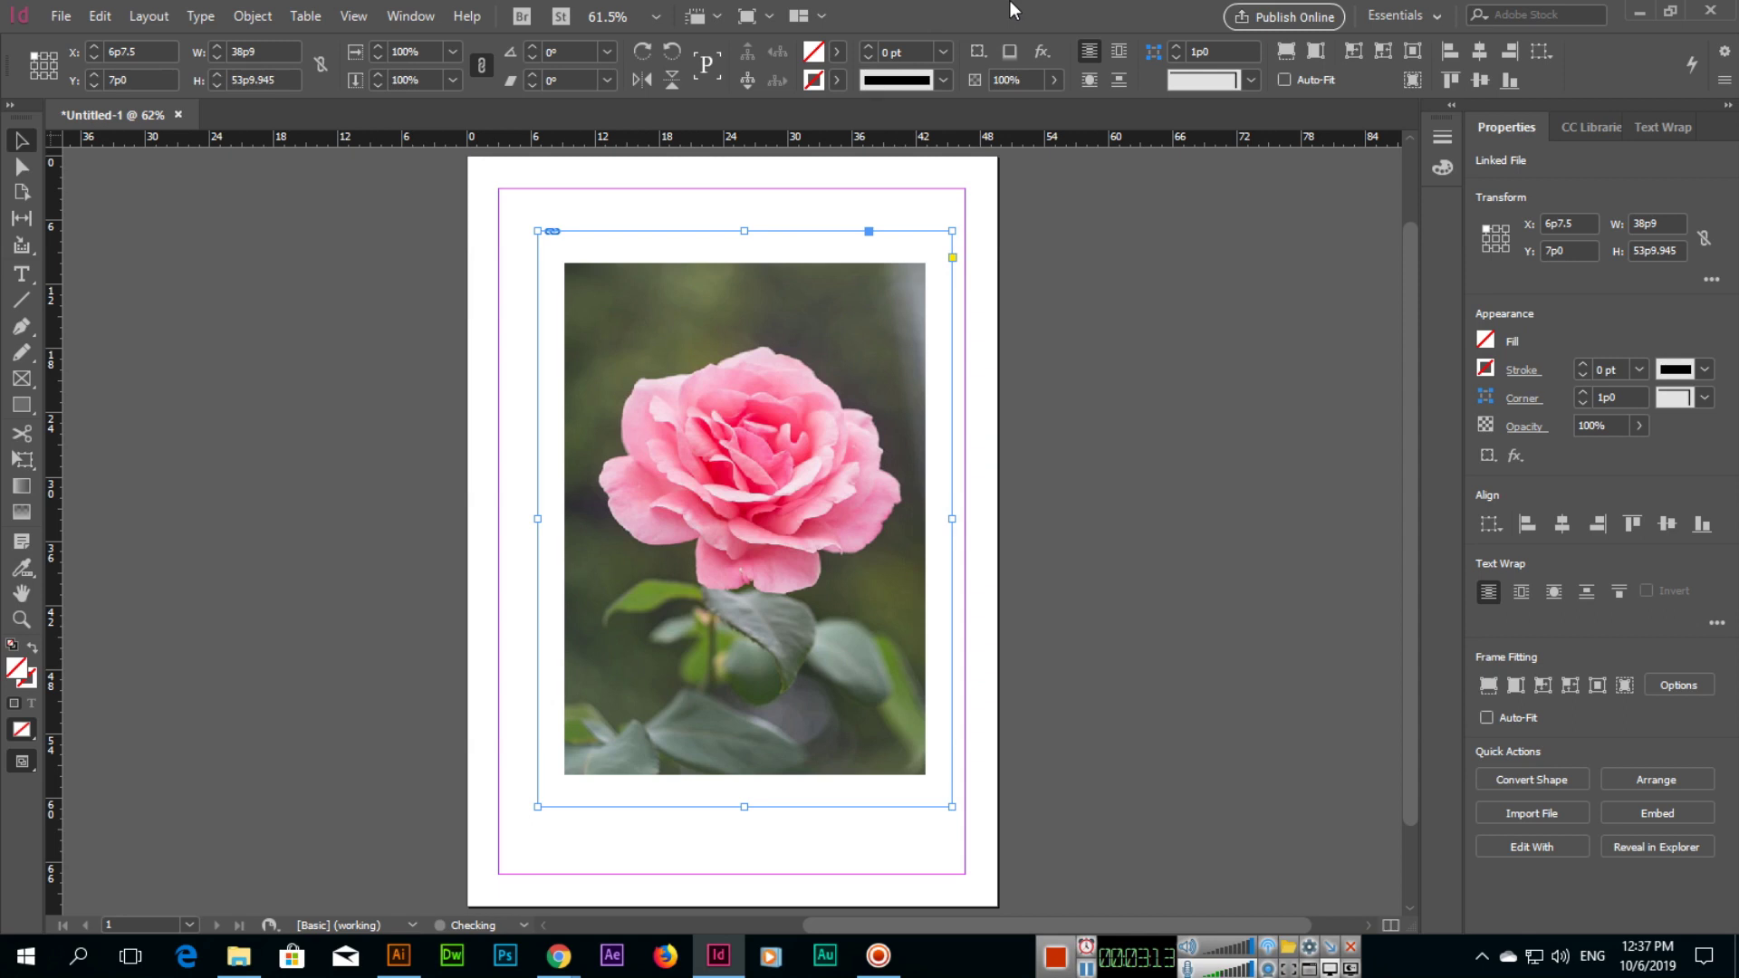
pyautogui.hotkey('ctrl', 'alt', 'shift', 'c')
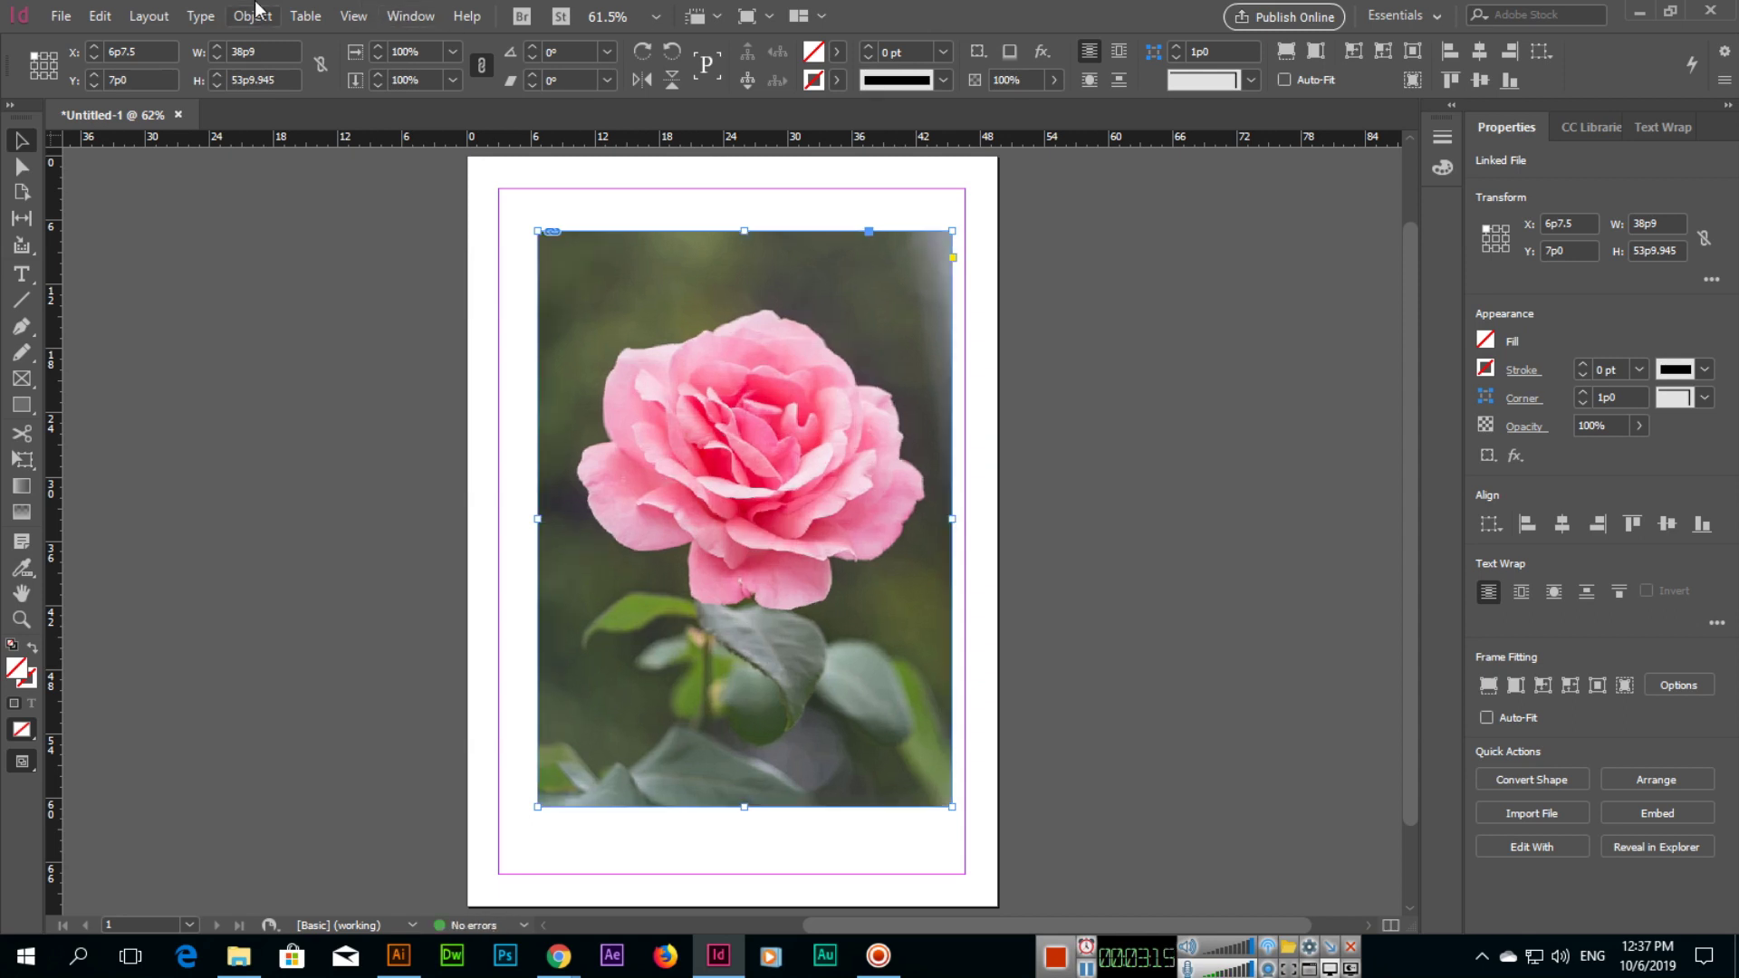
# Move the rose frame up and left to X 5p5.138, Y 5p5.445.
pyautogui.click(253, 15)
pyautogui.moveTo(443, 426)
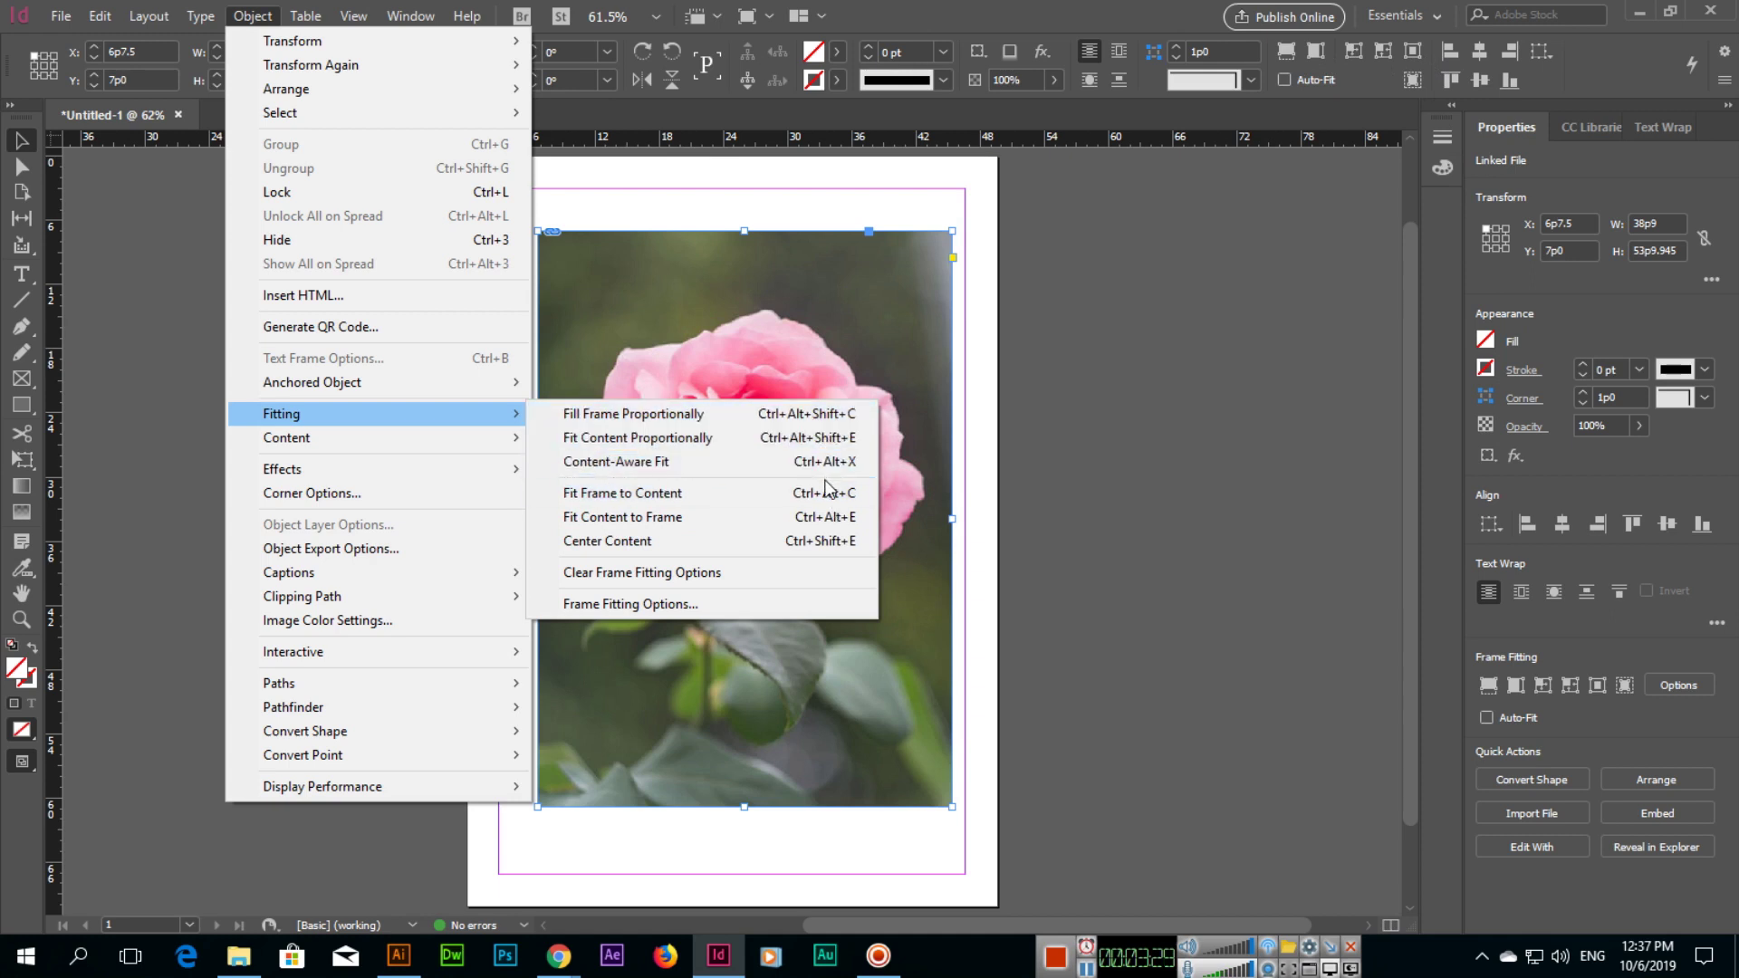
pyautogui.moveTo(837, 331); pyautogui.dragTo(810, 298)
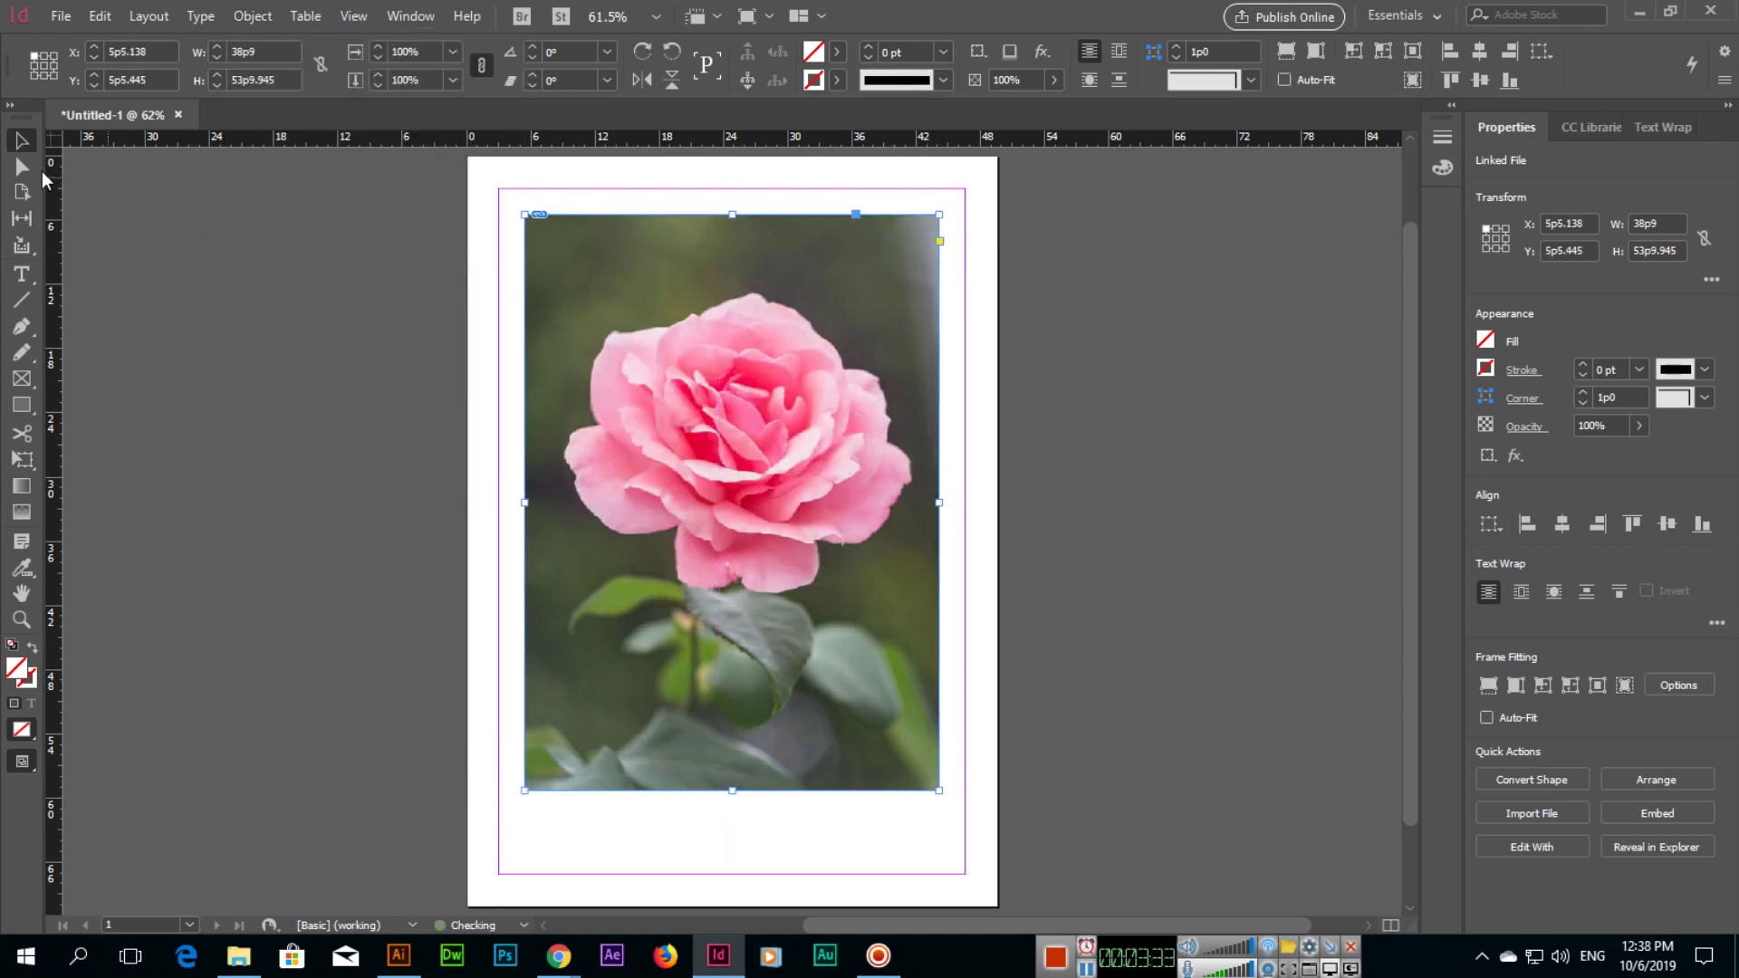